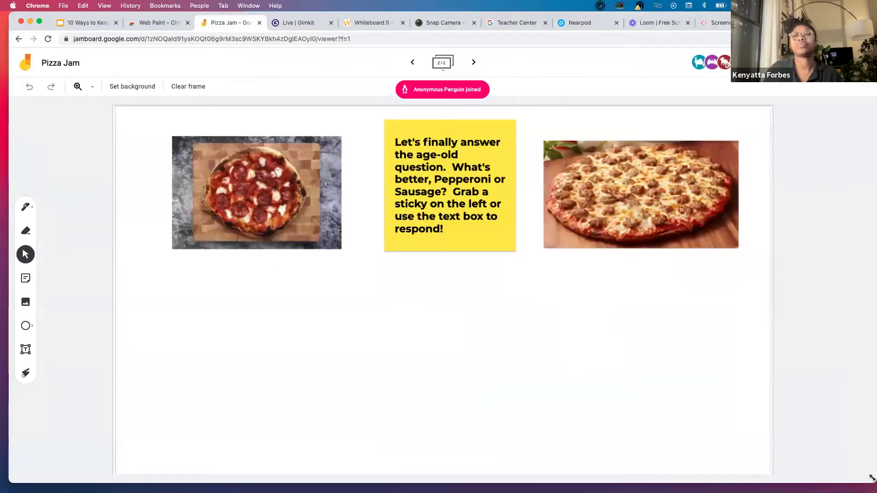
Shrink the Chrome window showing the Pizza Jam board
left_click_drag(868, 475, 821, 474)
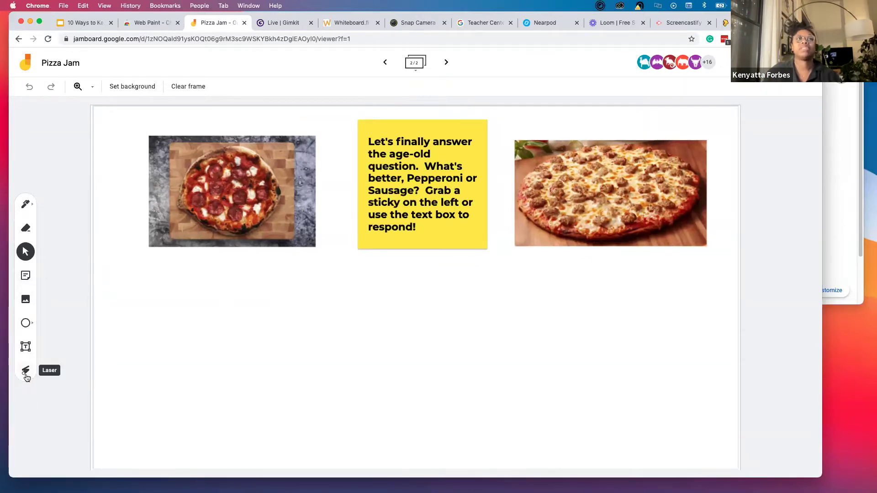
Post an 'Italian Sausage girl!' sticky note and drag it beneath the pepperoni photo
left_click(26, 276)
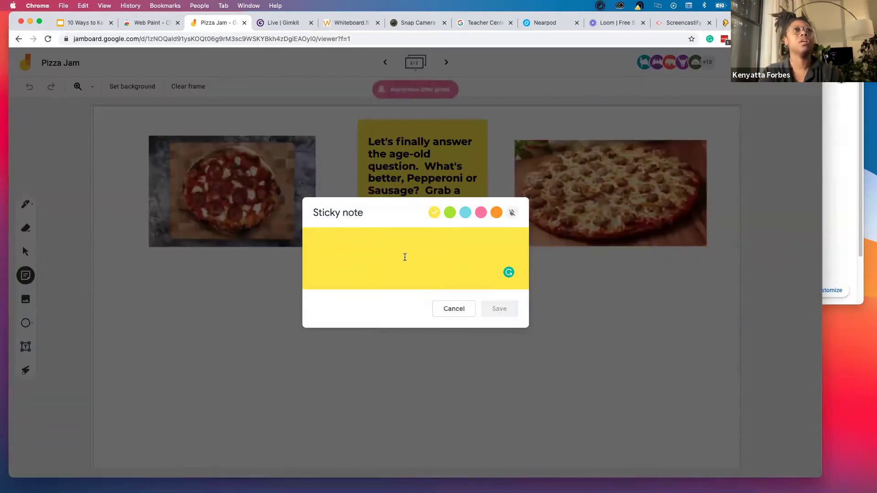
type("Sa")
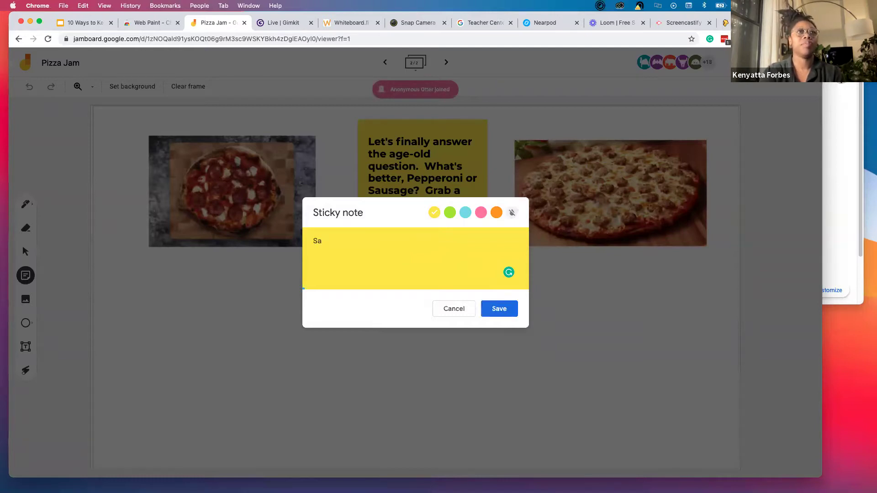
type("usa")
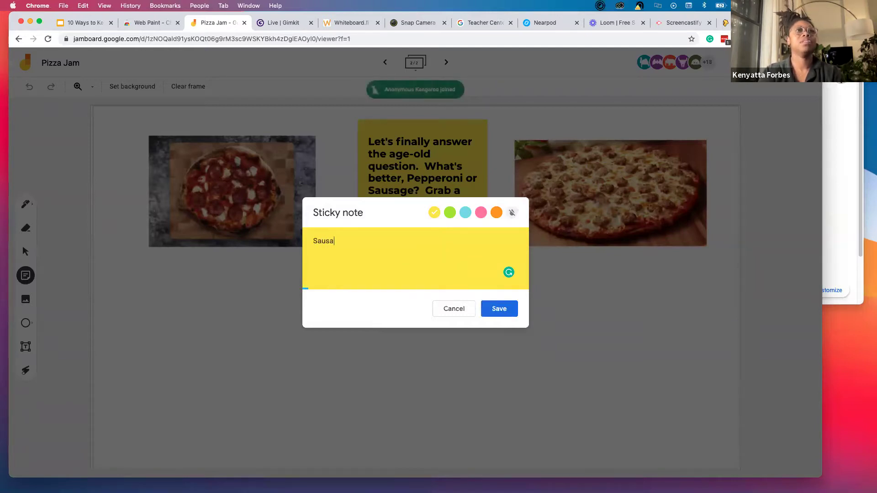
type("ge g")
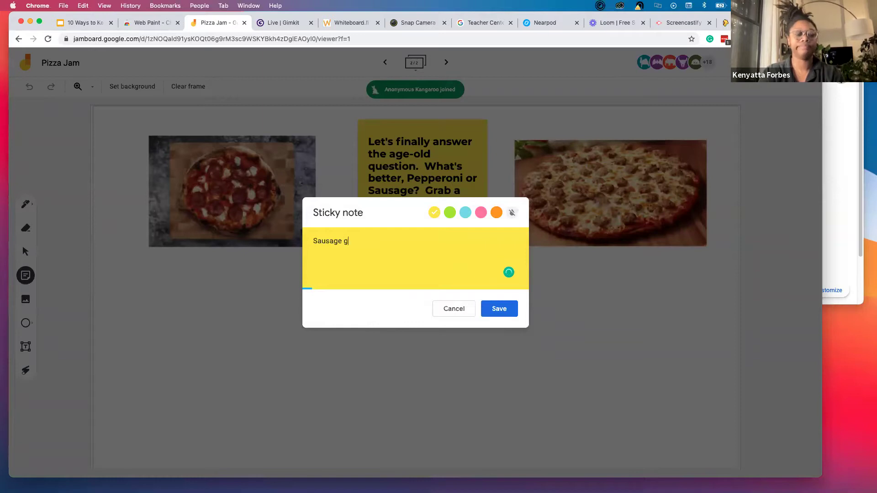
type("irl!")
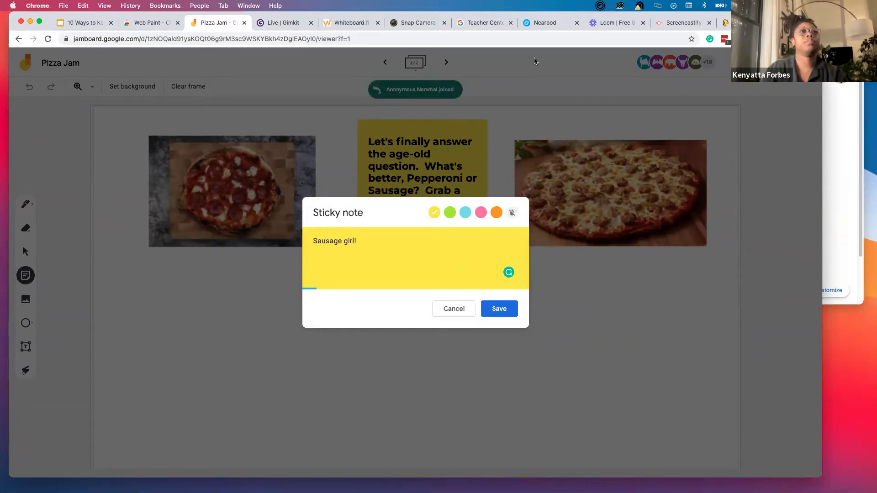
left_click(314, 241)
type("Italian")
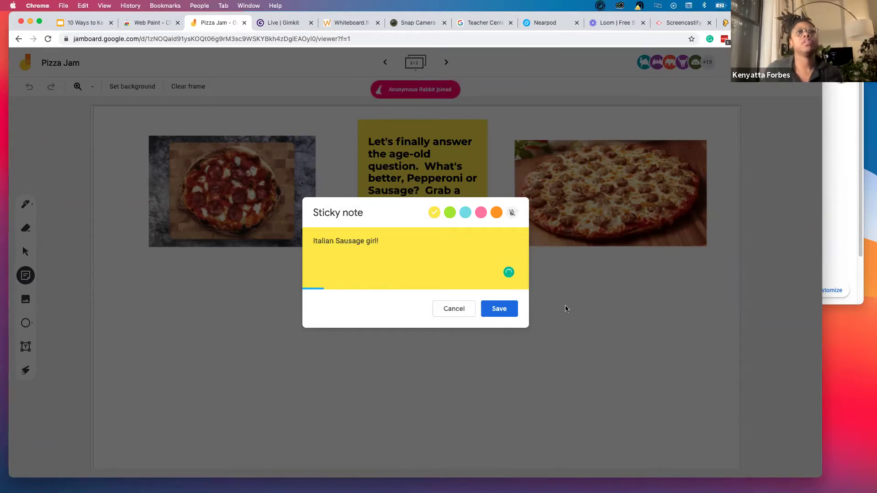
left_click(500, 309)
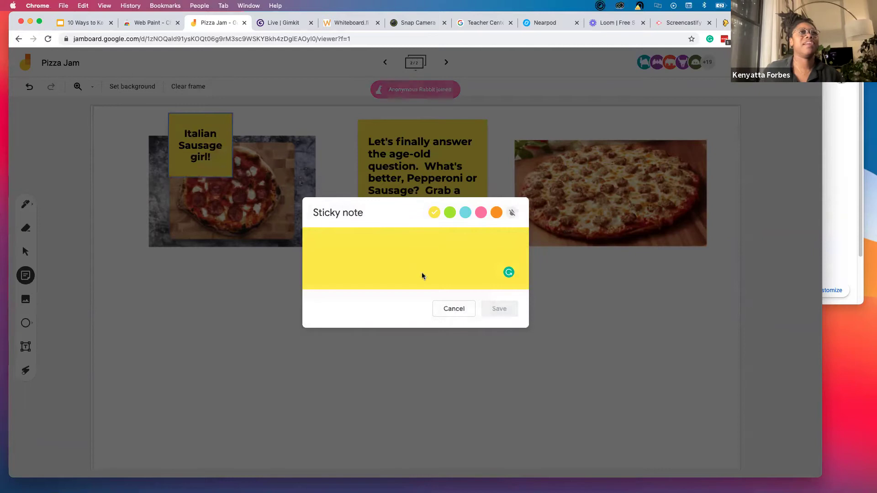
left_click(455, 309)
left_click_drag(194, 145, 149, 286)
left_click(671, 255)
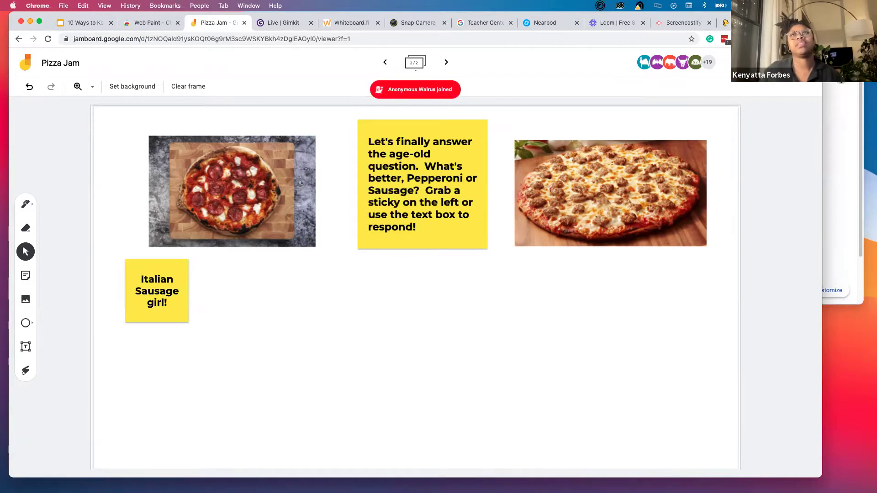
Review the board's sharing link settings, then return to frame 1 with students' answers
left_click(754, 63)
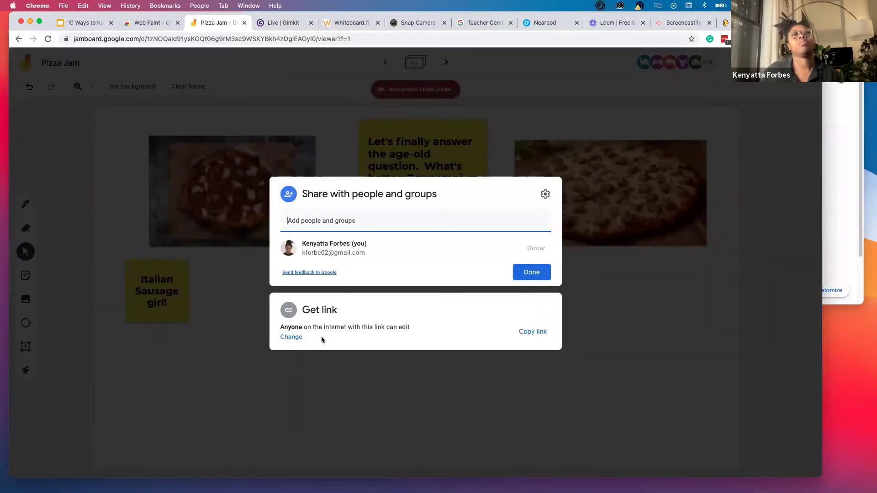
left_click(642, 344)
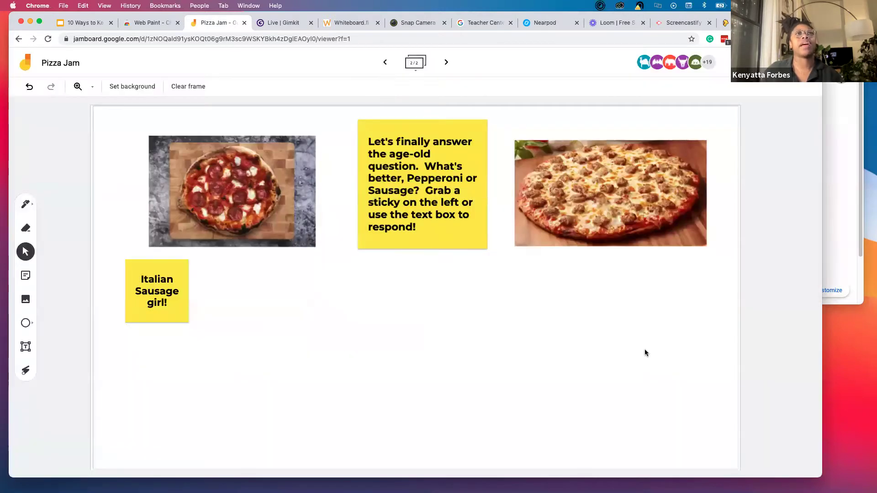
left_click(385, 62)
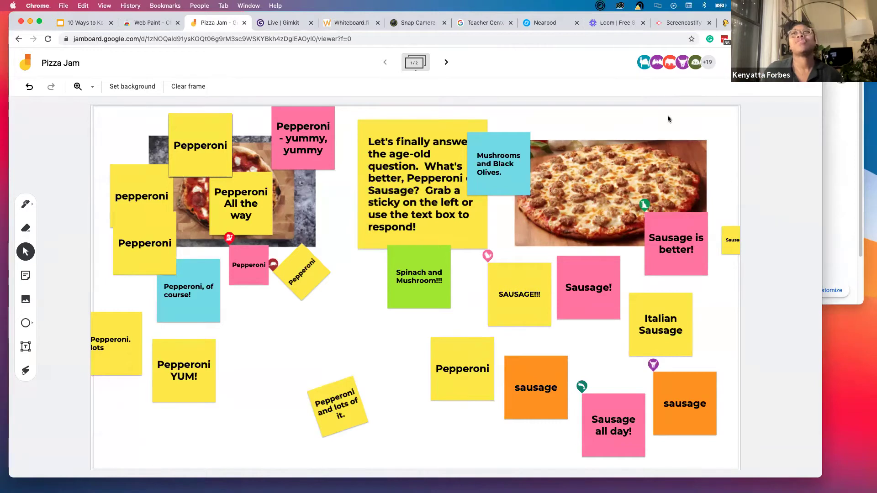
left_click(730, 64)
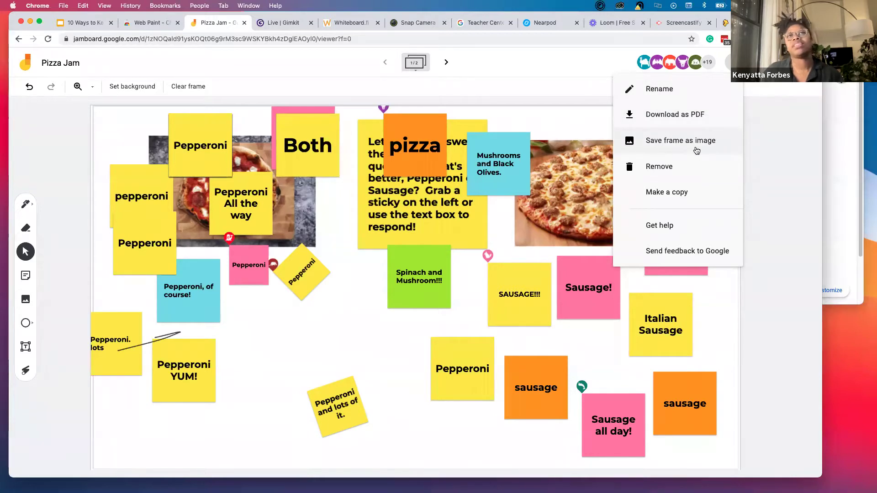
left_click(276, 66)
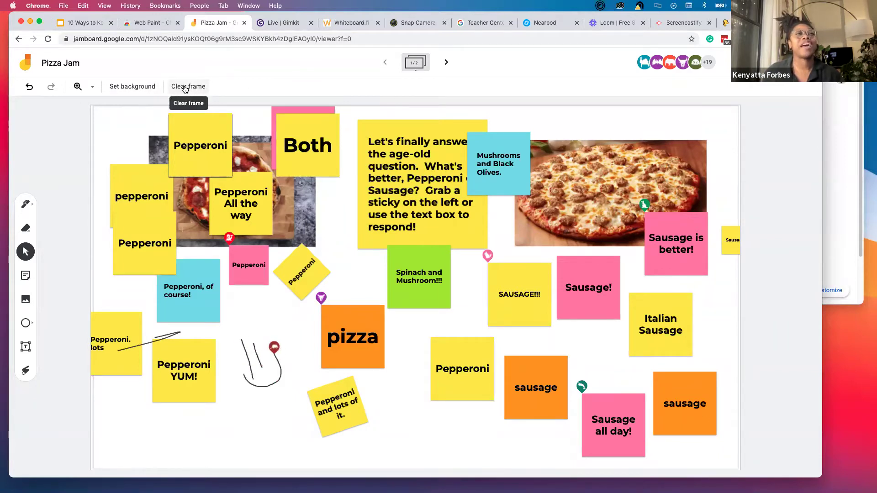
Sweep a laser trail across the answers, then switch to the pen with its colour palette
left_click(25, 371)
mouse_move(247, 292)
left_mouse_down()
mouse_move(203, 315)
mouse_move(310, 438)
left_mouse_up()
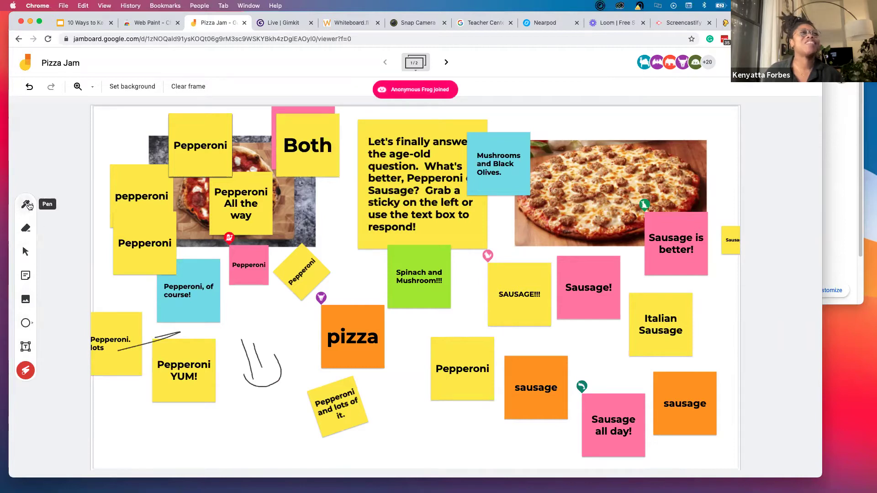
left_click(28, 209)
left_click(31, 206)
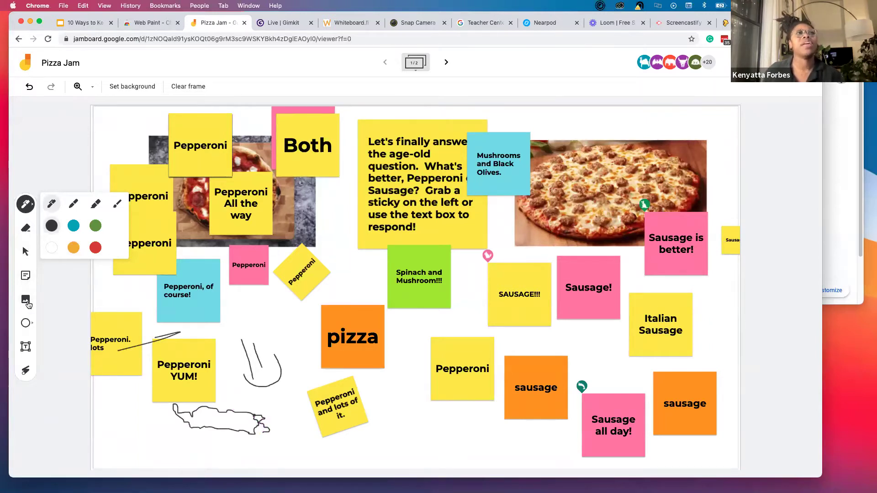
Insert a cartoon pizza slice from a Google Image Search for 'pizza', below the Spinach and Mushroom note
left_click(27, 303)
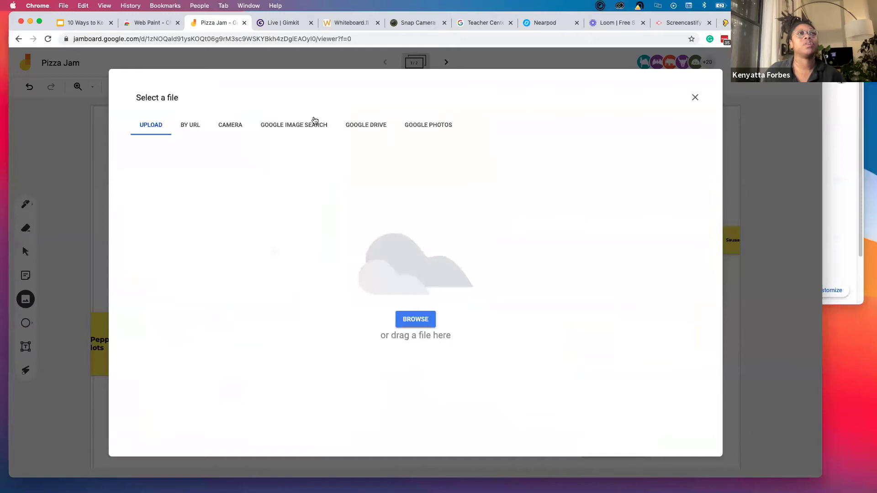
left_click(295, 128)
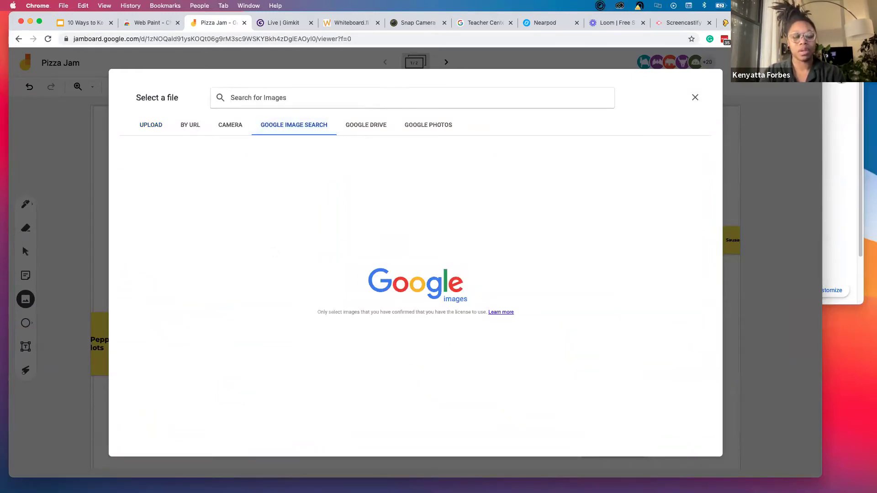
type("pizza")
key("Return")
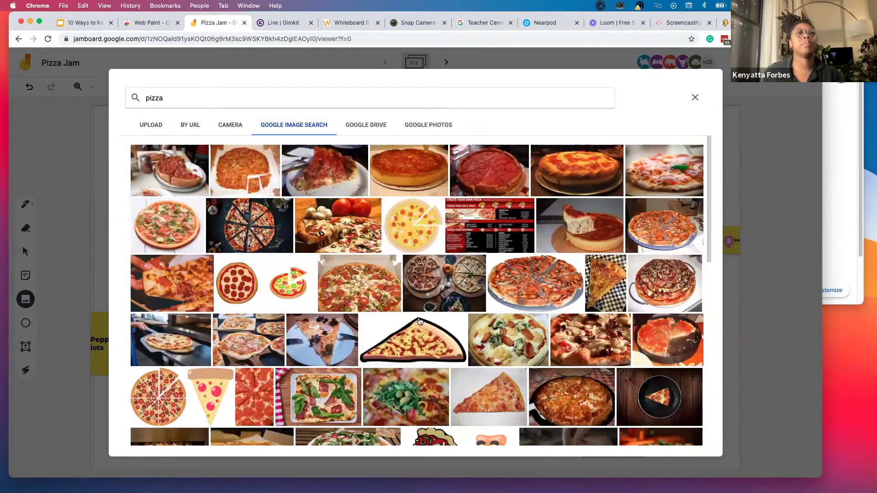
left_click(421, 333)
left_click(420, 333)
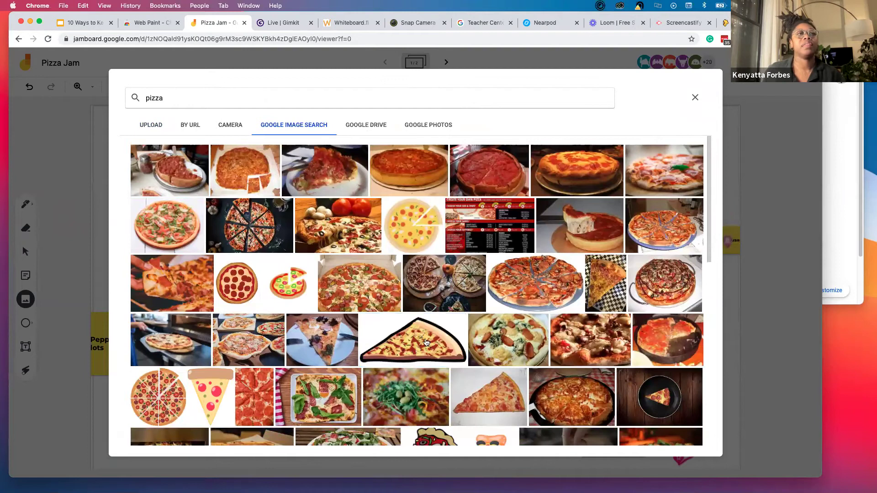
left_click(425, 343)
left_click(689, 437)
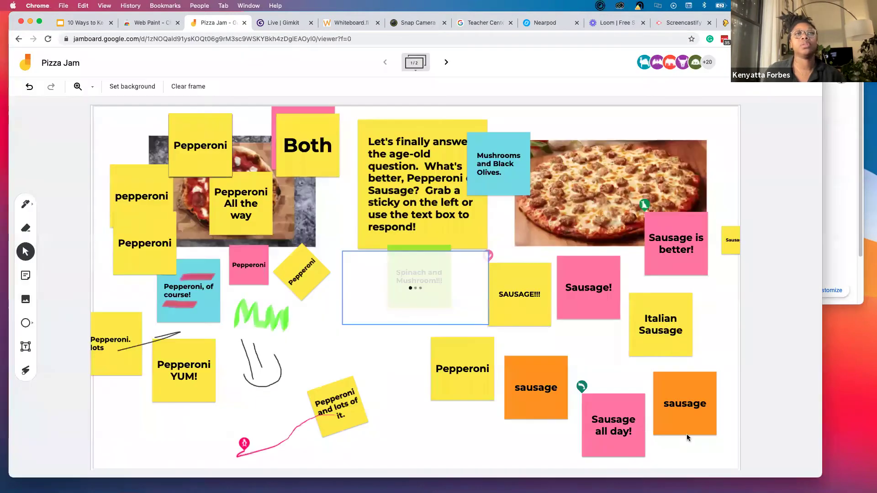
left_click_drag(489, 273, 473, 328)
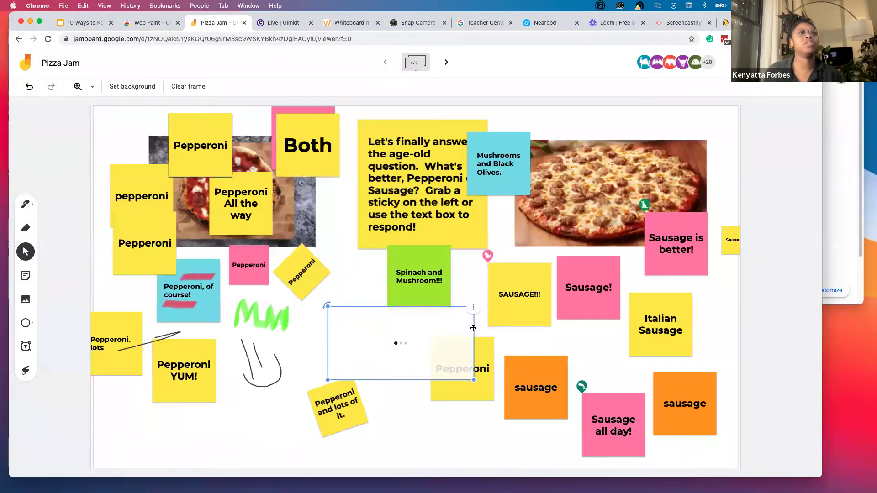
left_click_drag(352, 310, 359, 330)
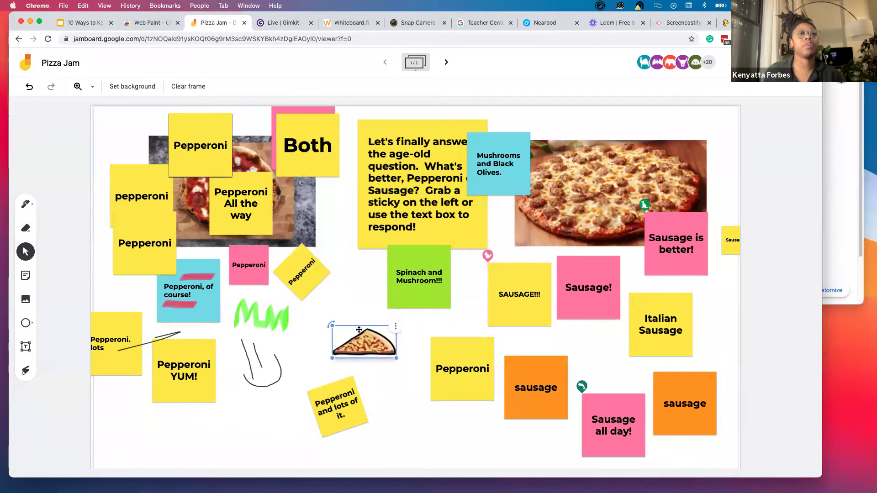
Loop the laser around the green MM scribble, then advance to the next frame
left_click(30, 325)
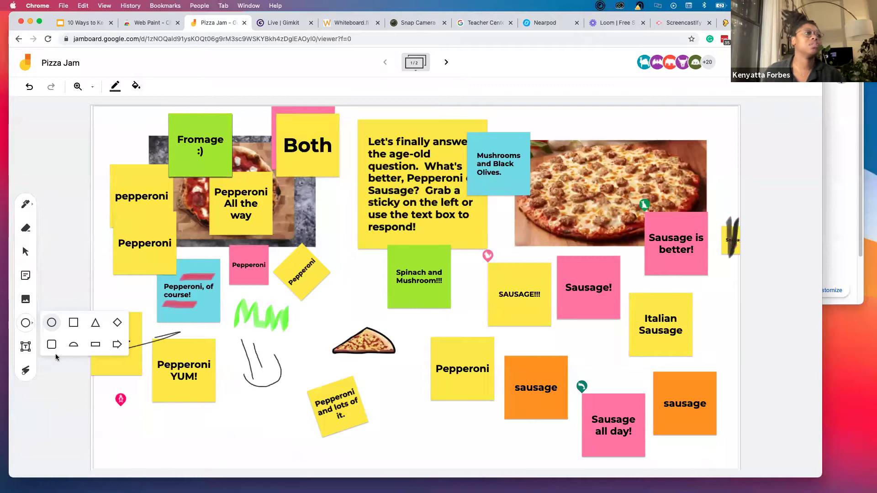
left_click(26, 348)
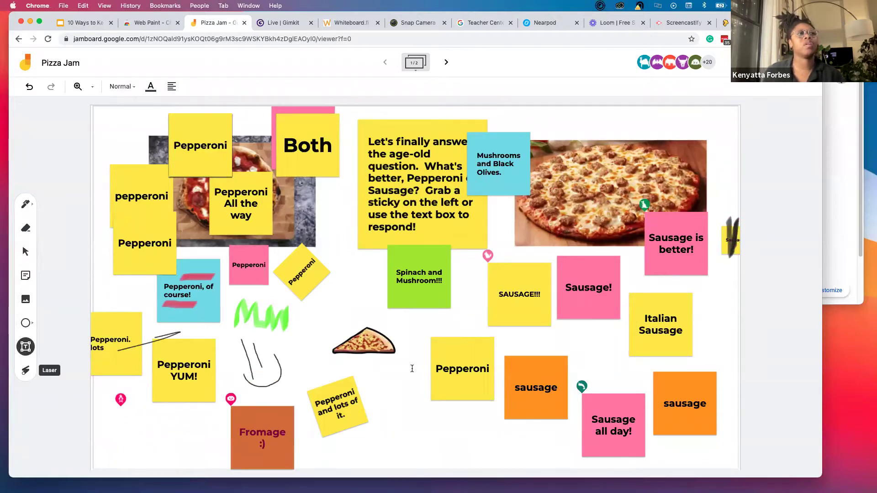
left_click(26, 371)
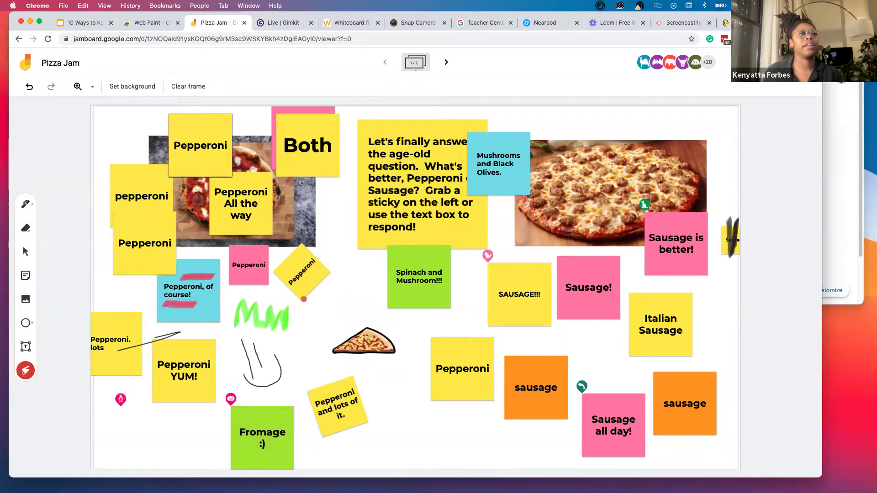
mouse_move(303, 299)
left_mouse_down()
mouse_move(293, 292)
mouse_move(284, 319)
left_mouse_up()
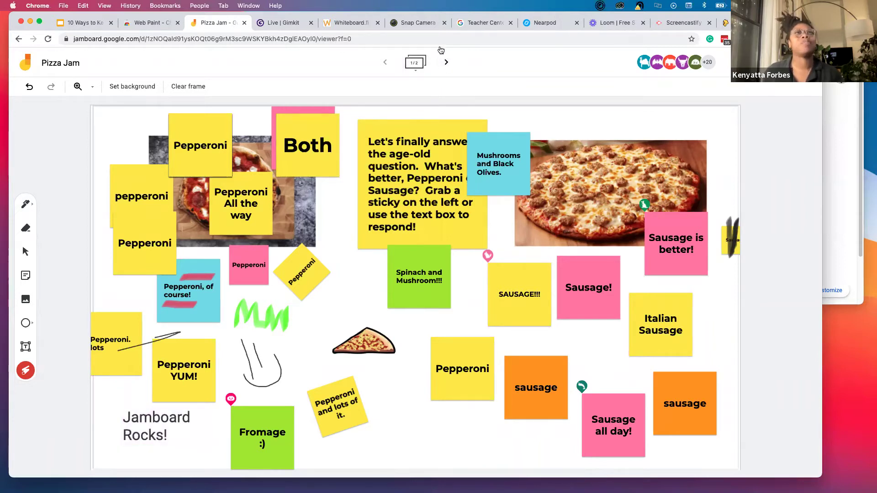
left_click(446, 62)
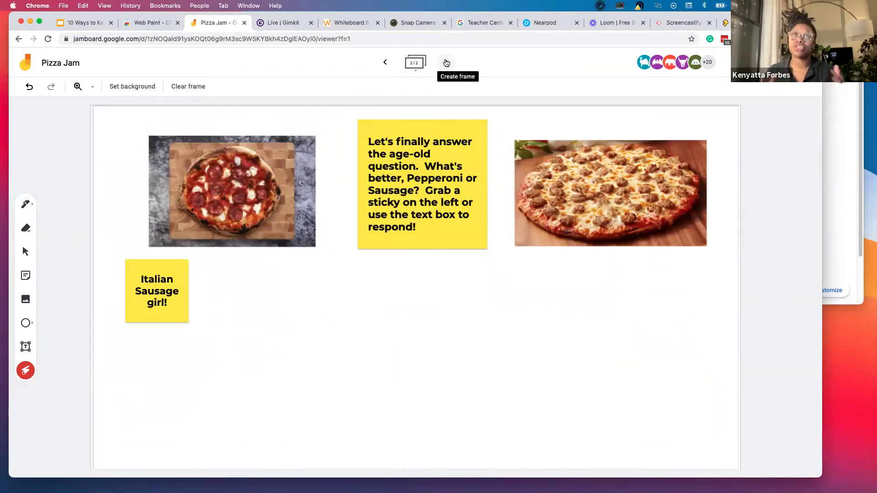
Add a blank frame, duplicate frame 2's pizza question, and return to the original frame 2
left_click(447, 61)
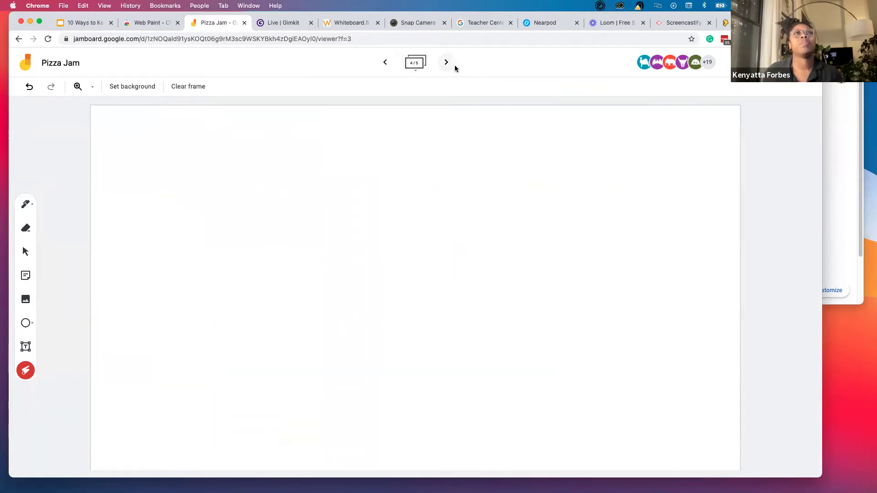
left_click(448, 62)
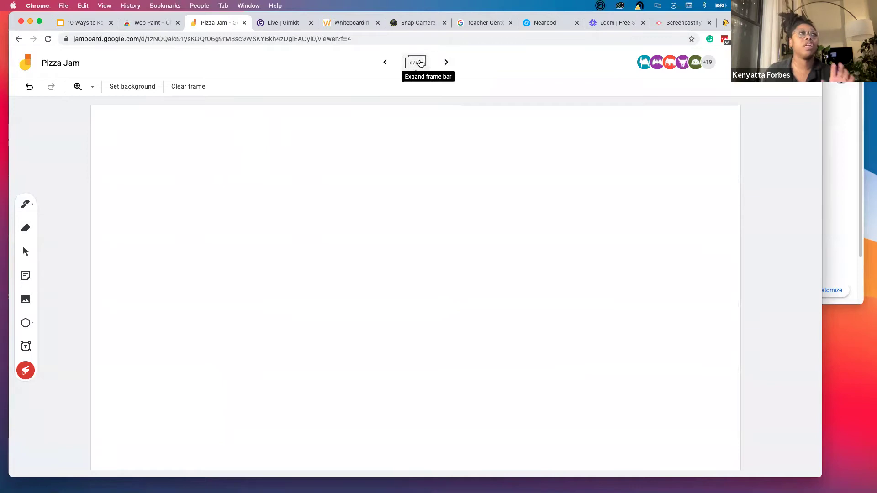
left_click(419, 67)
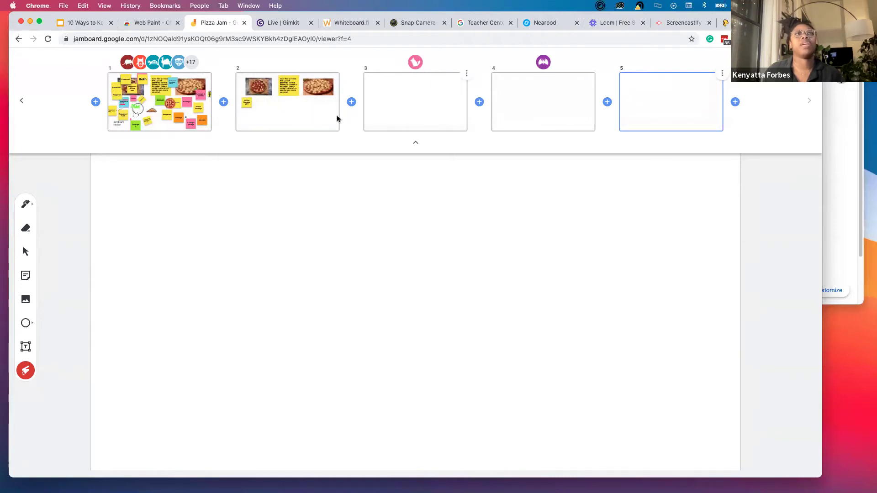
left_click(338, 73)
left_click(326, 81)
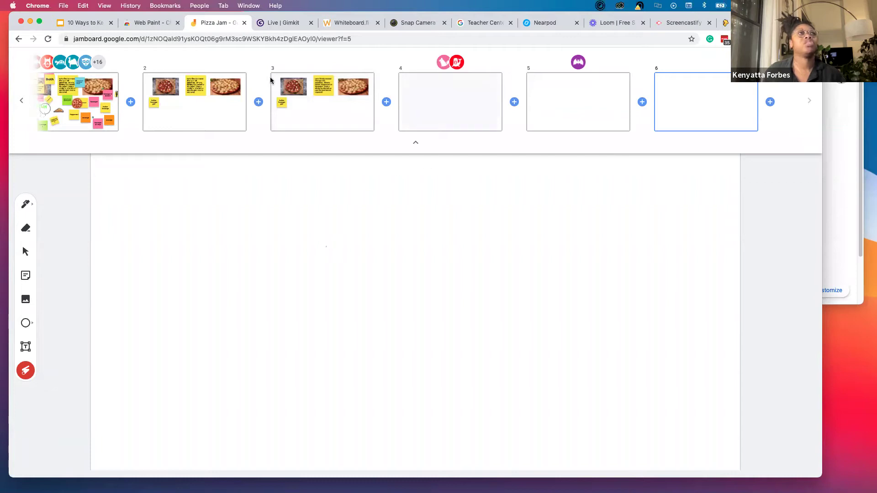
double_click(22, 101)
left_click(22, 102)
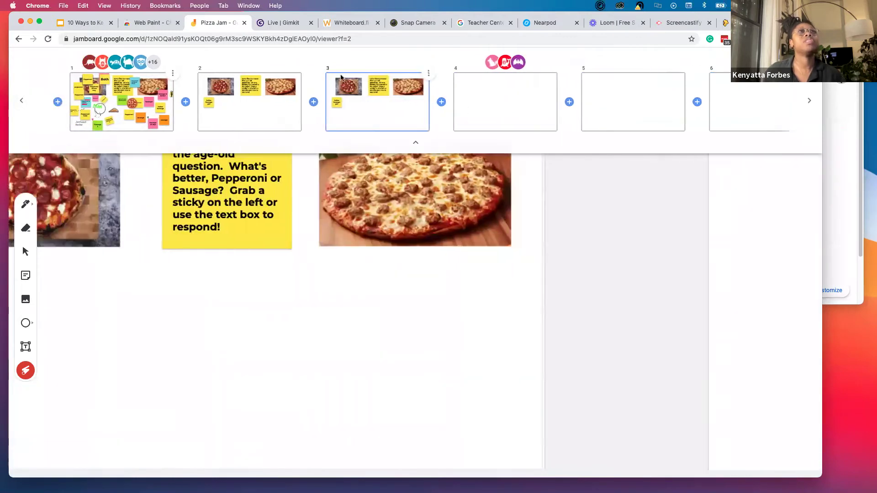
left_click(22, 98)
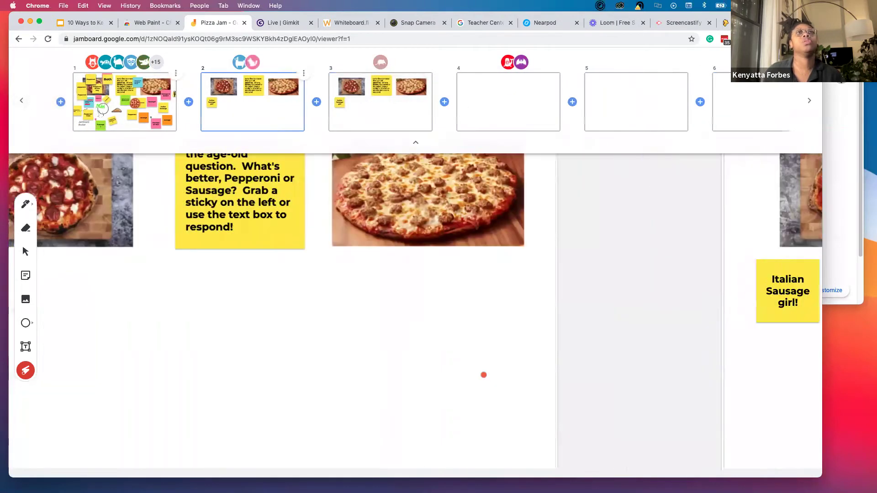
left_click(413, 142)
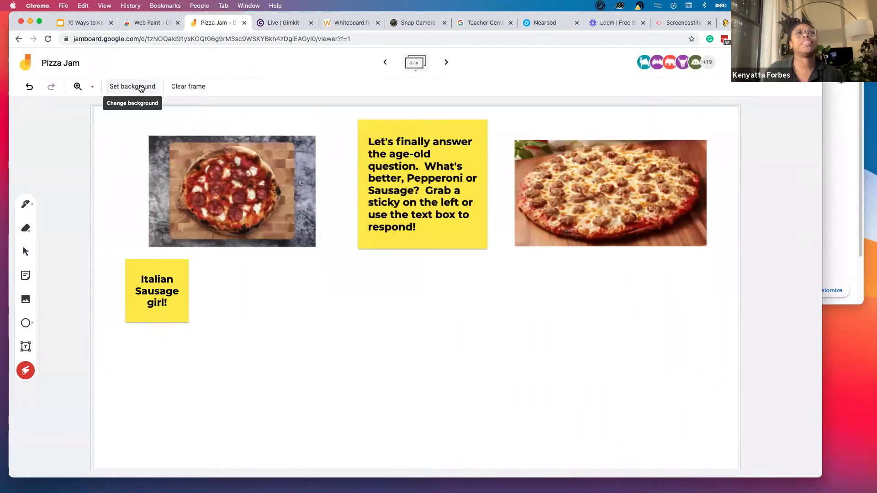
On frame 6, try dotted, lined and grid backgrounds, then restore plain white
left_click(443, 63)
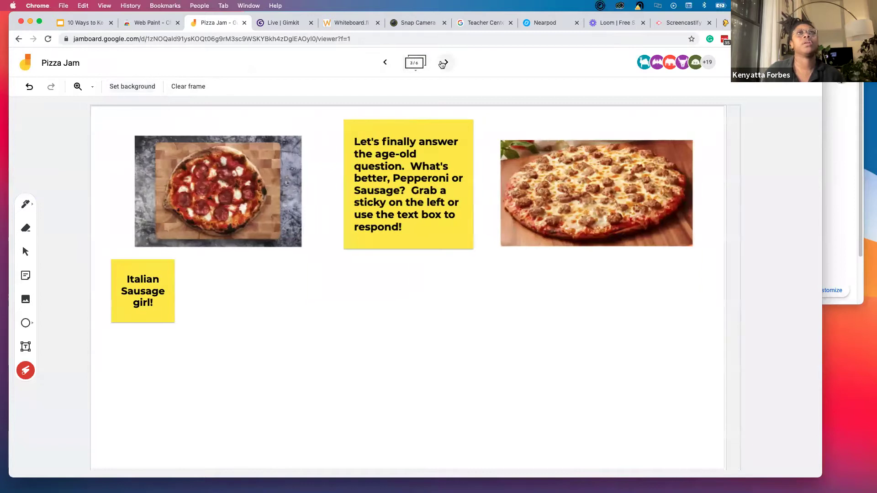
left_click(443, 64)
left_click(444, 63)
left_click(444, 64)
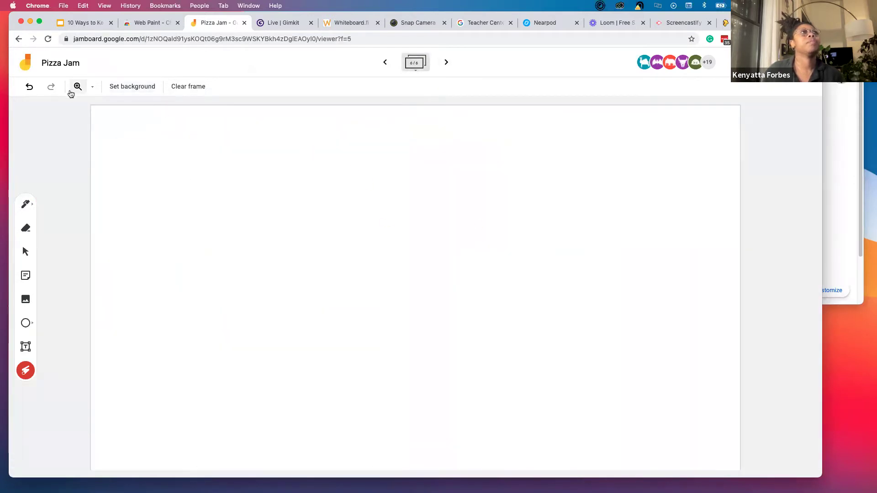
left_click(142, 91)
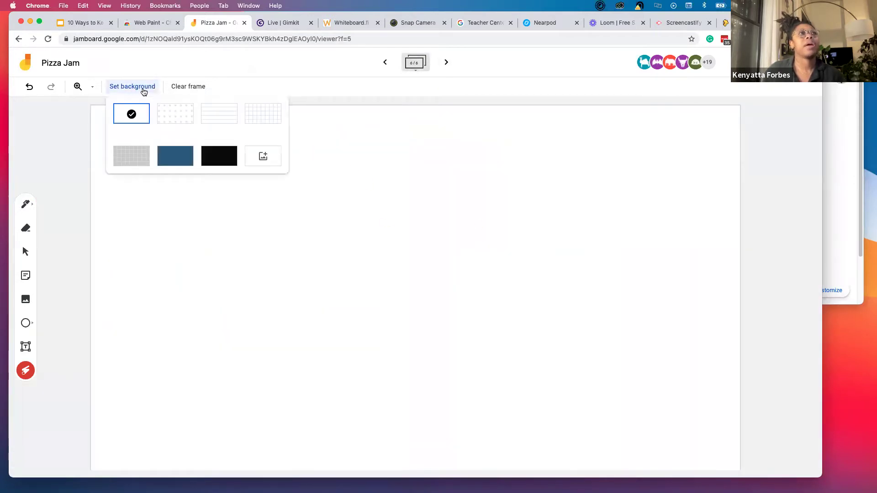
left_click(180, 120)
left_click(137, 90)
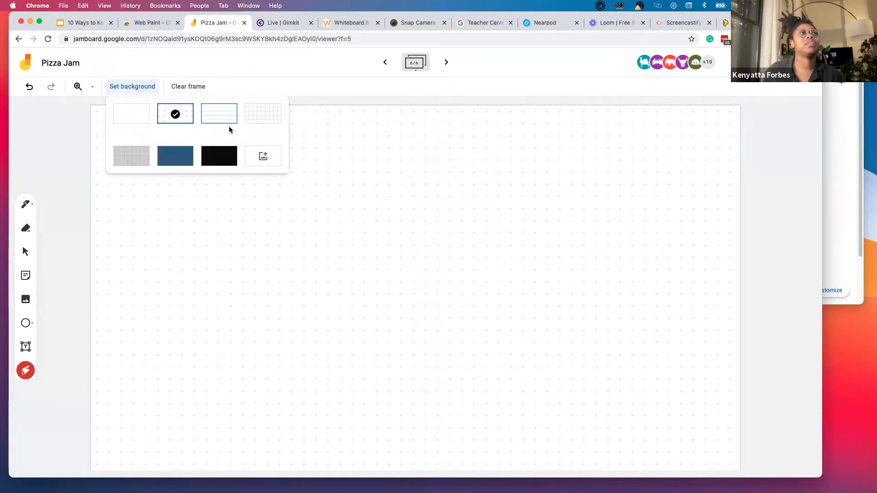
left_click(217, 114)
left_click(129, 87)
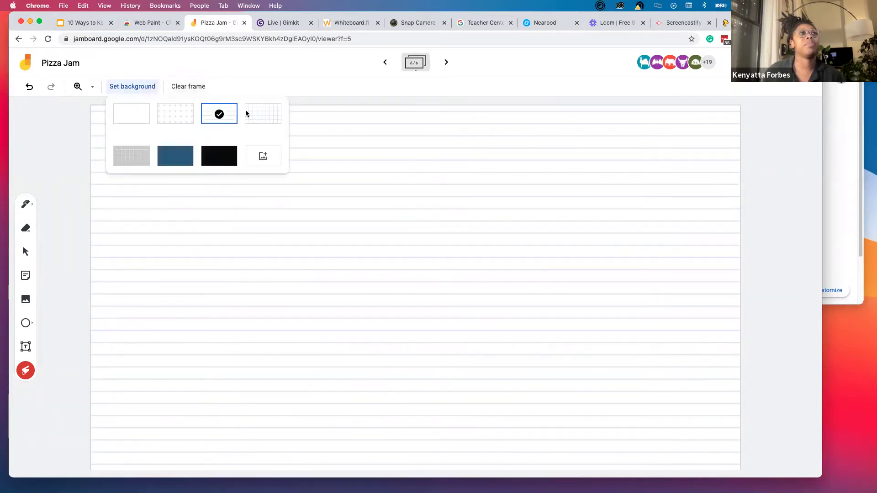
left_click(263, 114)
left_click(138, 90)
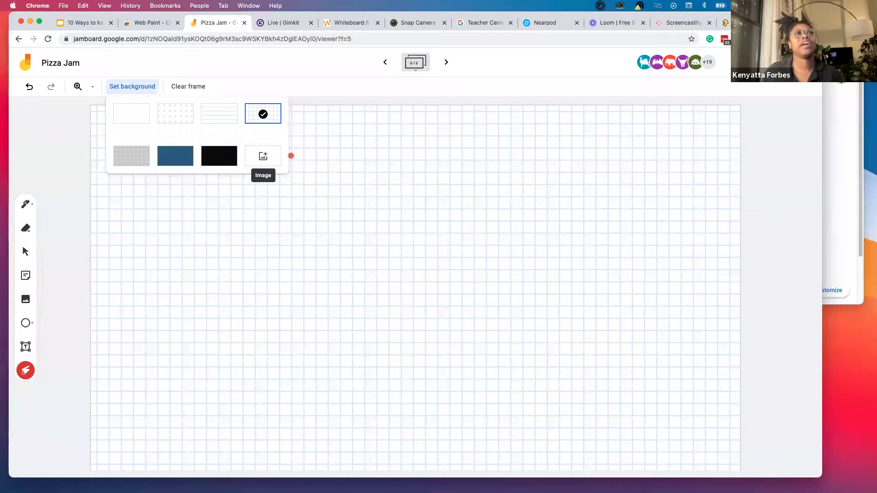
left_click(129, 112)
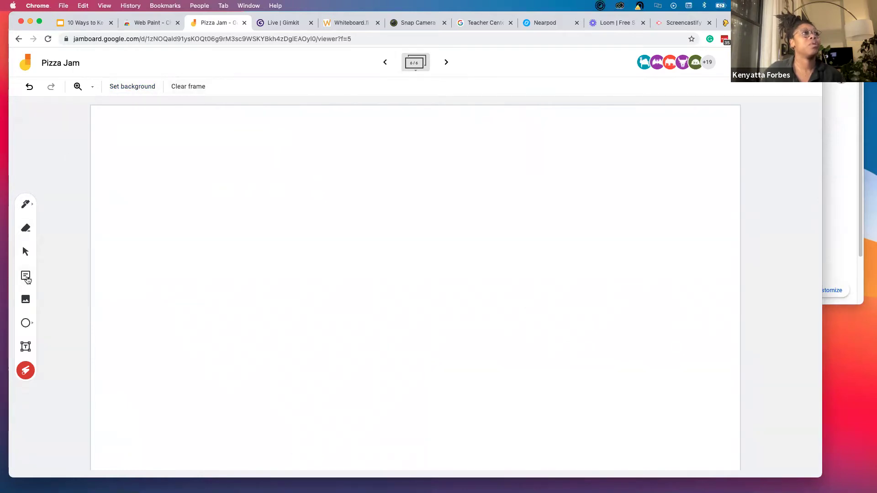
Insert a deep-dish pepperoni pizza image from the 'pizza' search at the upper right
left_click(25, 276)
left_click(453, 309)
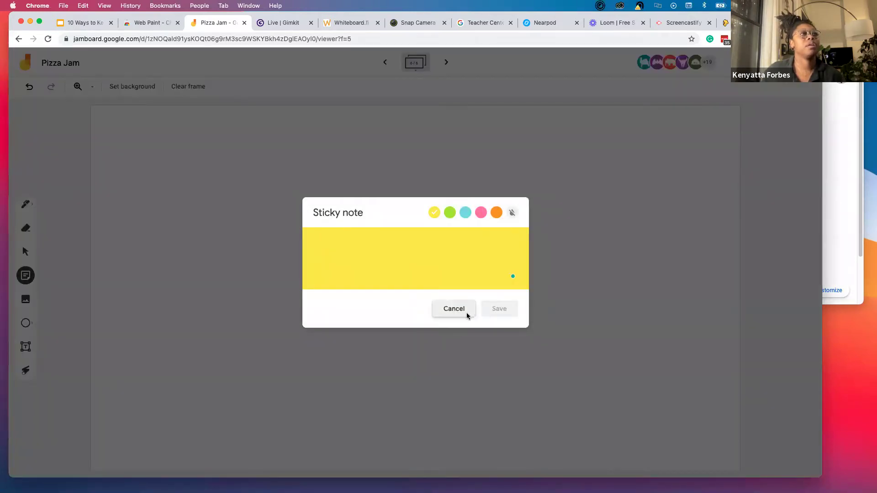
left_click(26, 300)
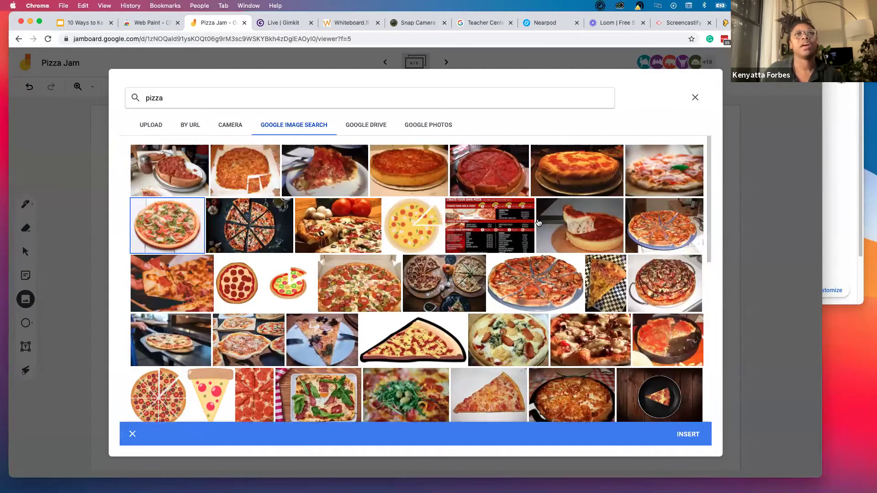
left_click(575, 183)
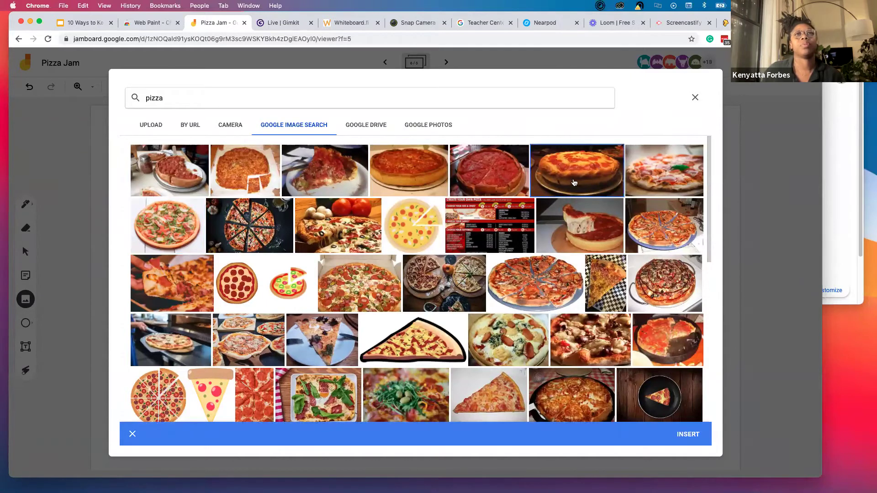
left_click(590, 196)
left_click(572, 183)
left_click(572, 183)
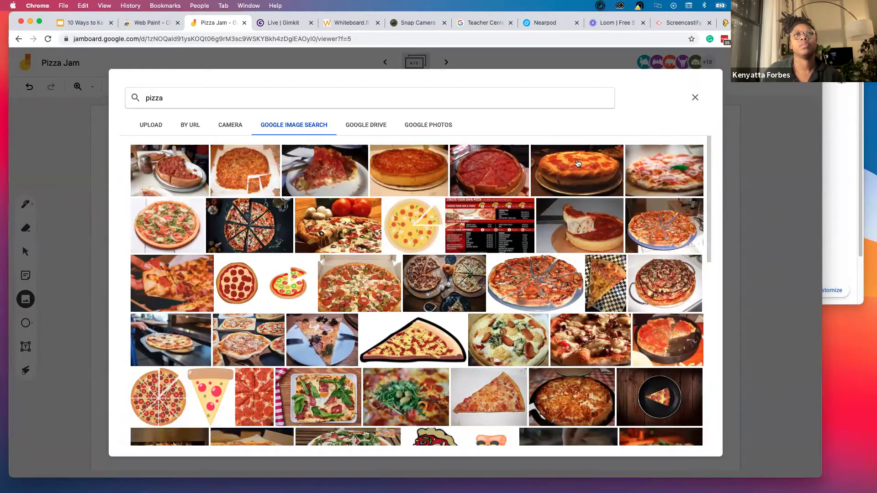
left_click(578, 164)
left_click(689, 434)
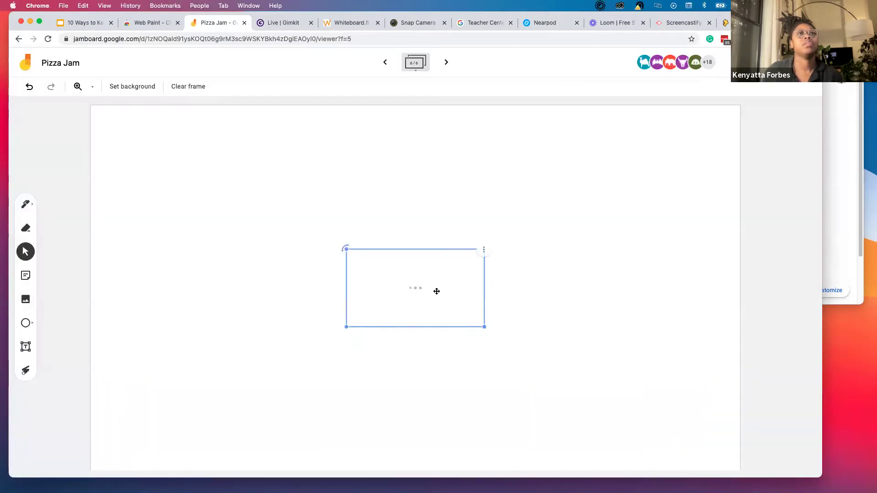
left_click_drag(435, 290, 632, 184)
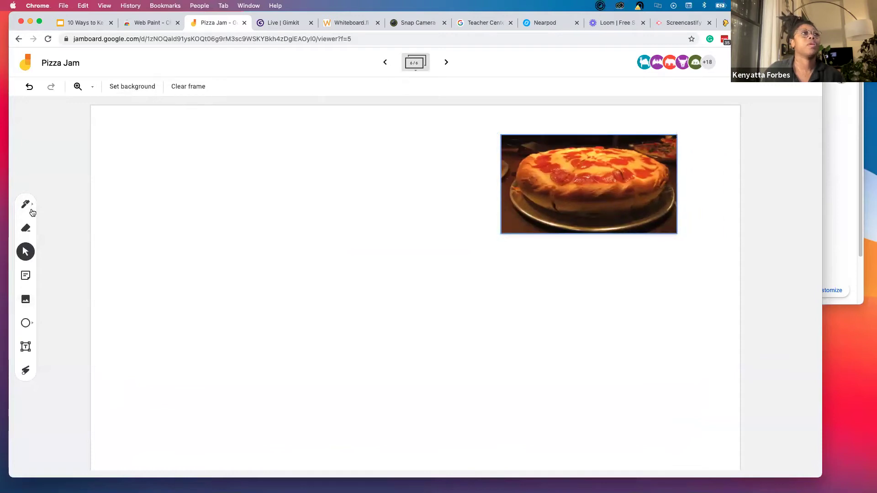
Insert a sausage pizza image from a 'pizza sausage' search, placed upper left and enlarged
left_click(25, 303)
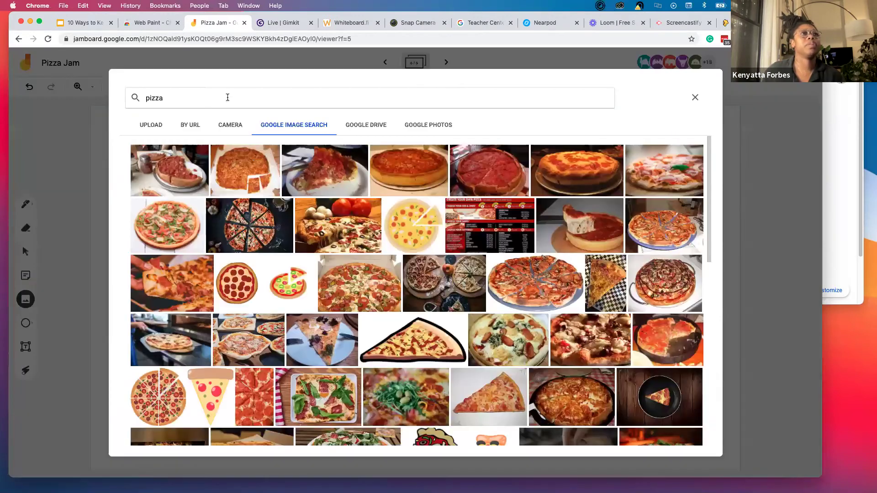
left_click(226, 99)
type("sausa")
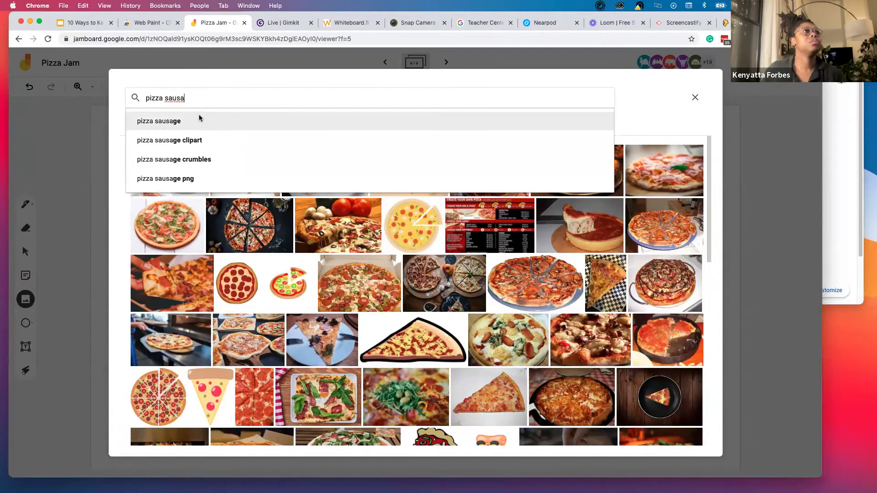
left_click(198, 120)
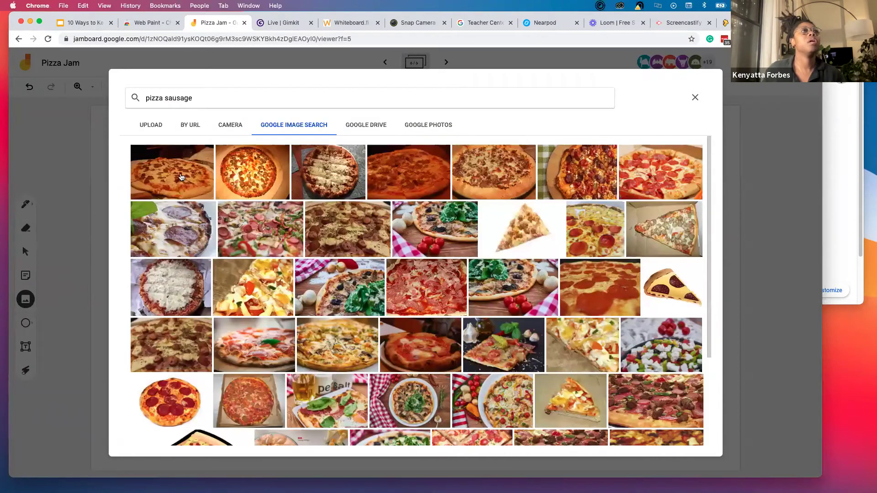
left_click(498, 184)
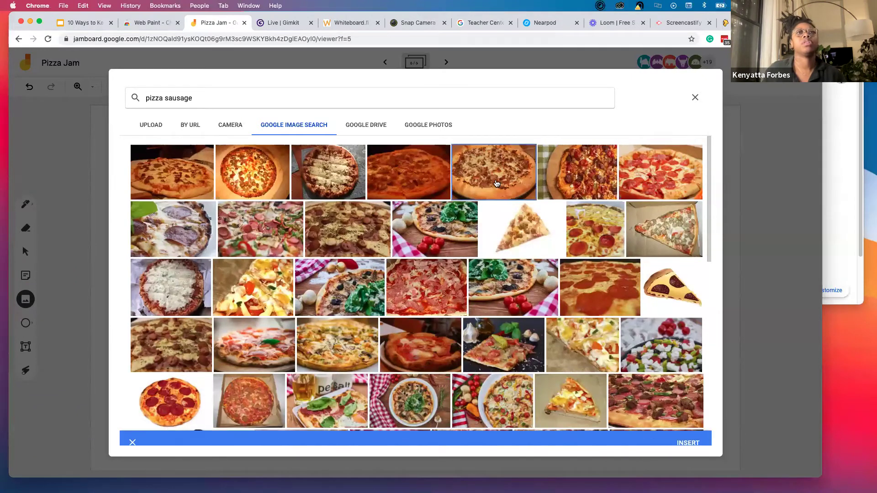
left_click(688, 434)
left_click_drag(437, 284, 217, 179)
left_click_drag(255, 218, 309, 234)
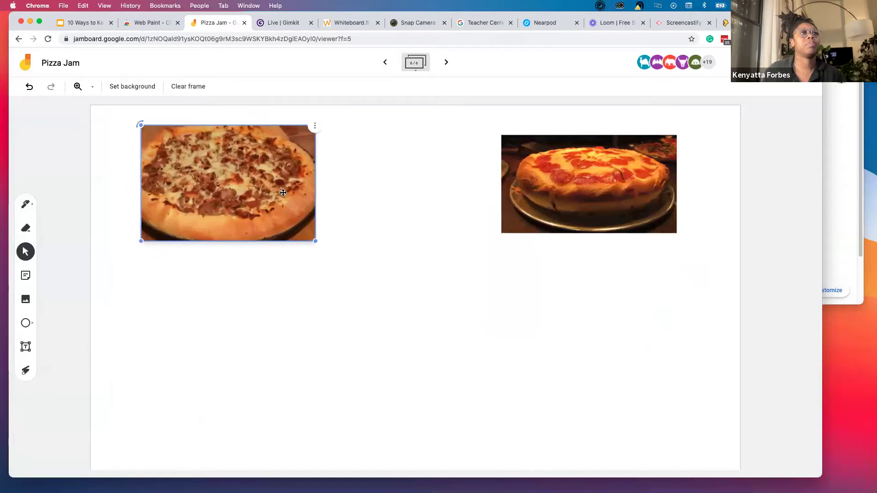
Add an 'Instructions' sticky note, enlarged and centred between the two pizza photos
left_click(23, 276)
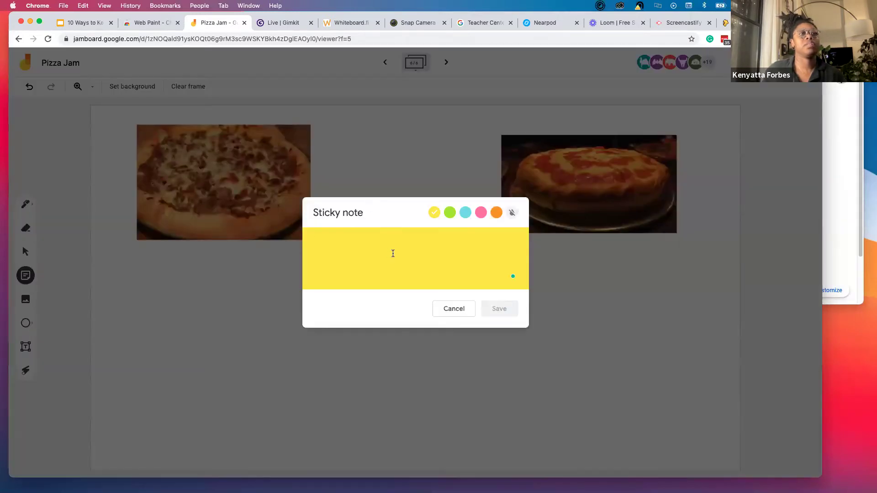
type("Instructio")
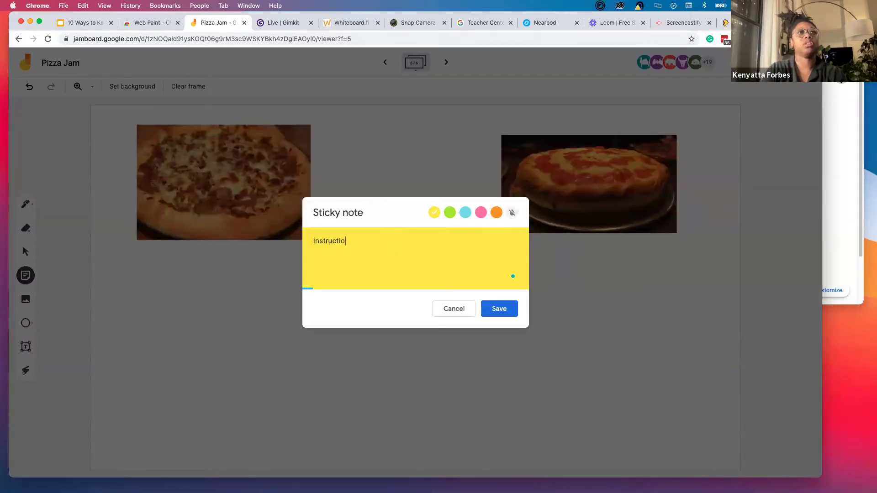
type("ns")
left_click(496, 313)
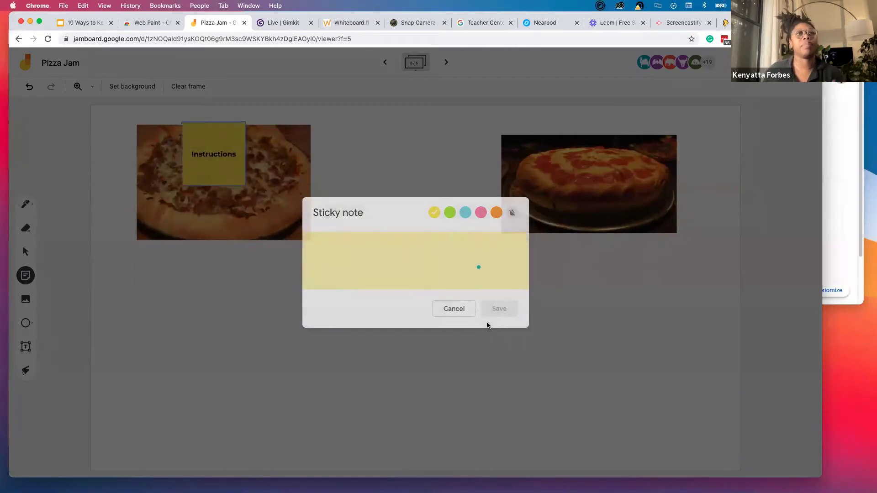
left_click(459, 312)
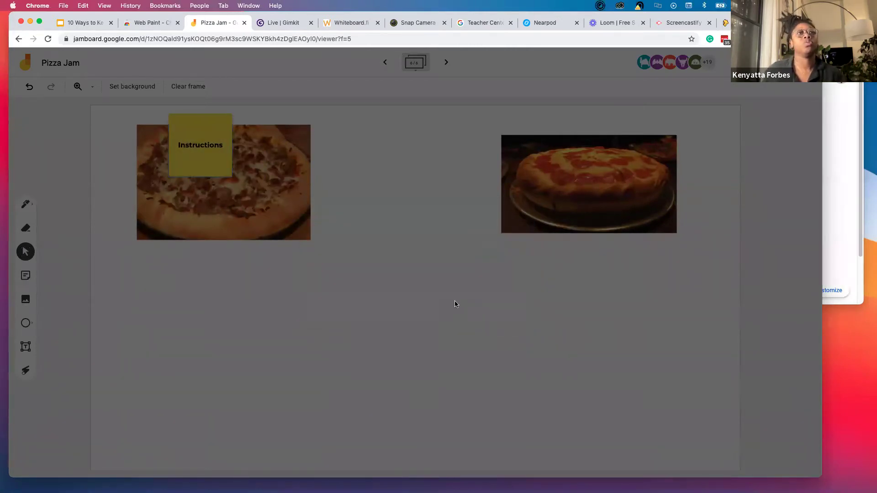
left_click_drag(201, 147, 375, 164)
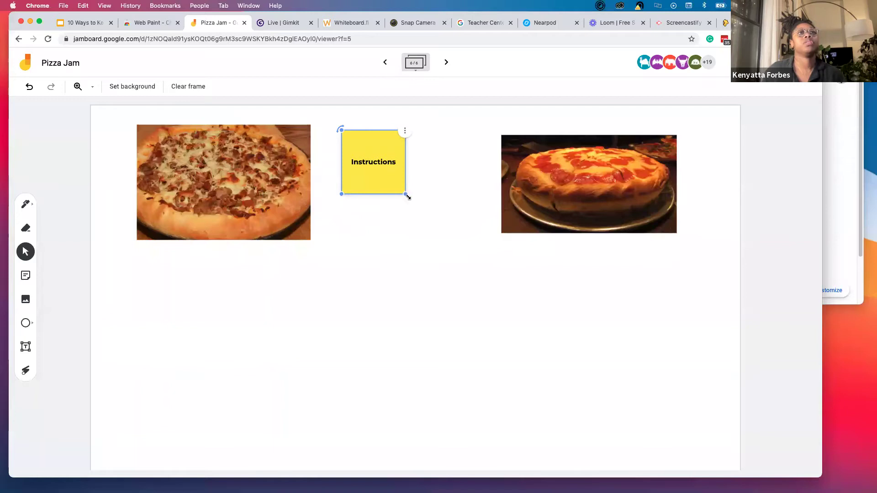
left_click_drag(408, 197, 473, 263)
left_click_drag(443, 233, 451, 230)
left_click(590, 336)
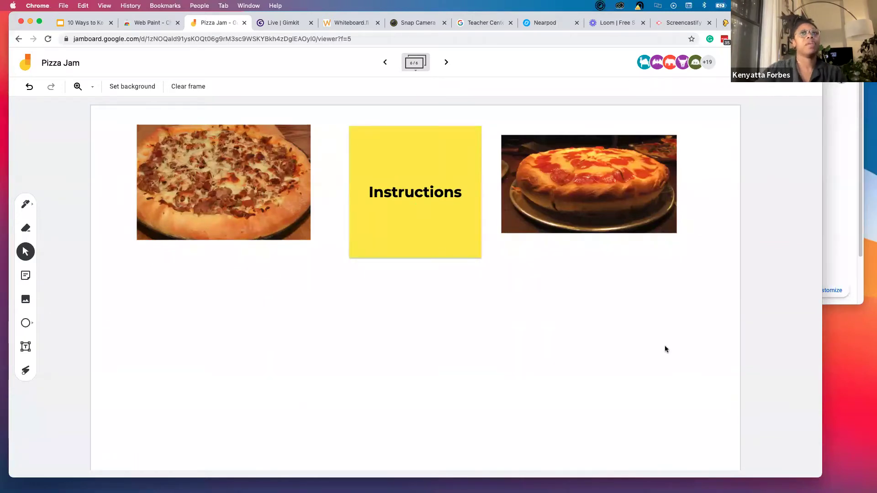
Capture a screenshot of the frame area
key("super+shift+5")
left_click_drag(159, 154, 165, 155)
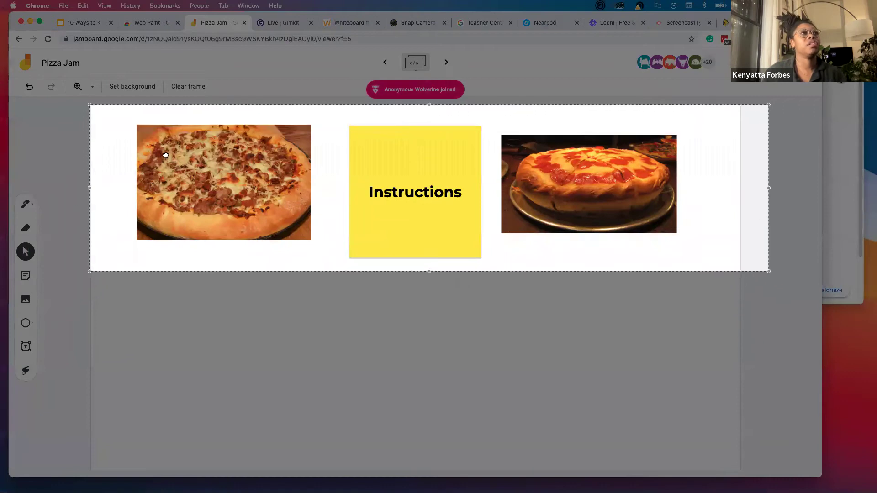
left_click_drag(769, 271, 741, 471)
key("Return")
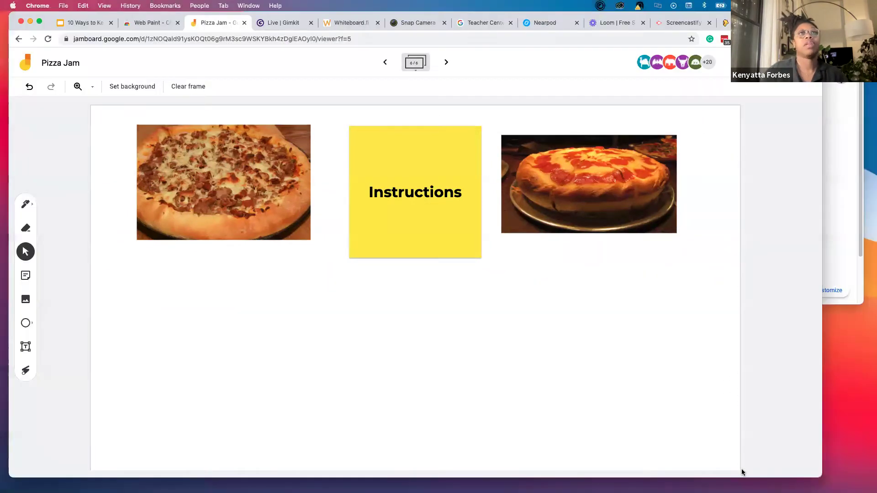
Wipe the sixth Pizza Jam frame and upload the newest Desktop screenshot as its background image
left_click(194, 87)
left_click(130, 90)
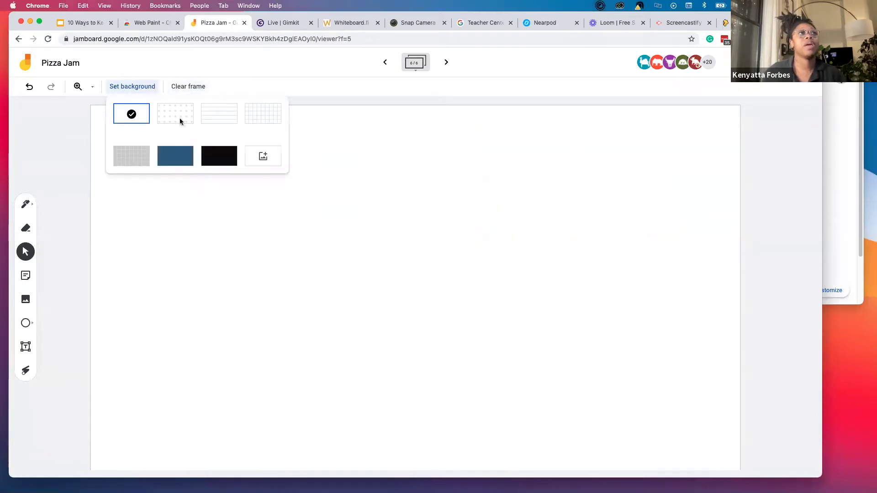
left_click(267, 155)
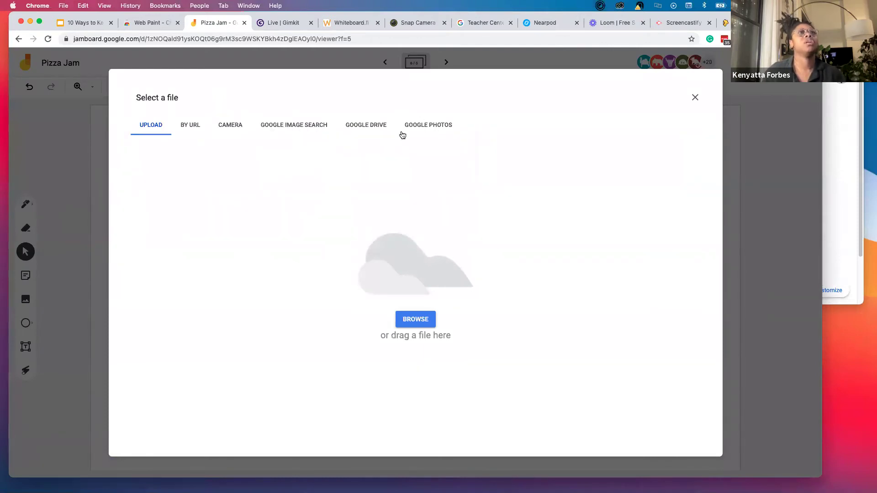
left_click(424, 321)
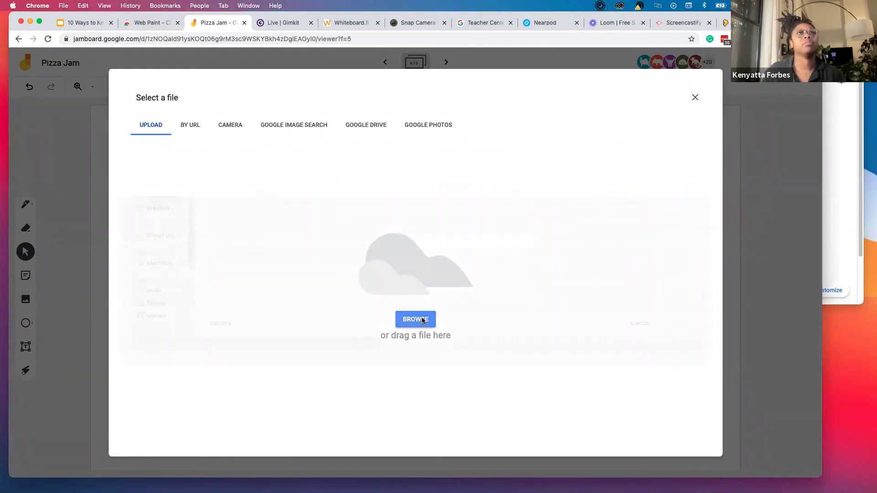
left_click(175, 222)
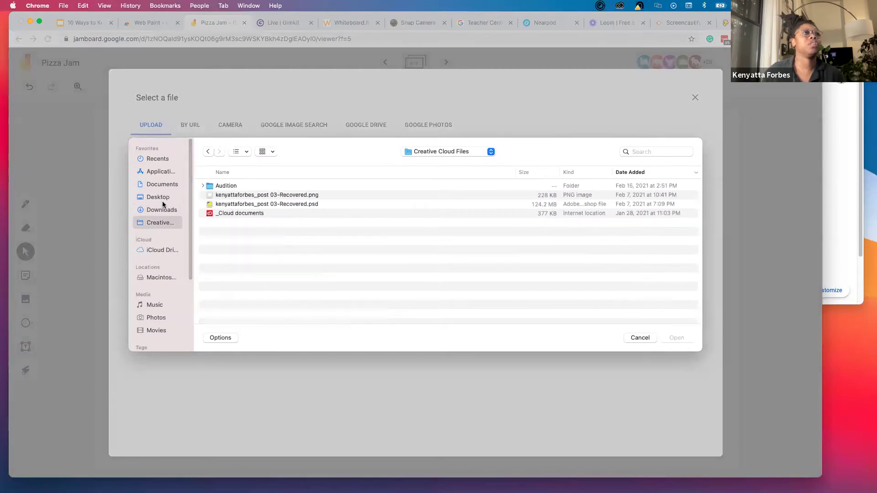
left_click(163, 200)
left_click(254, 186)
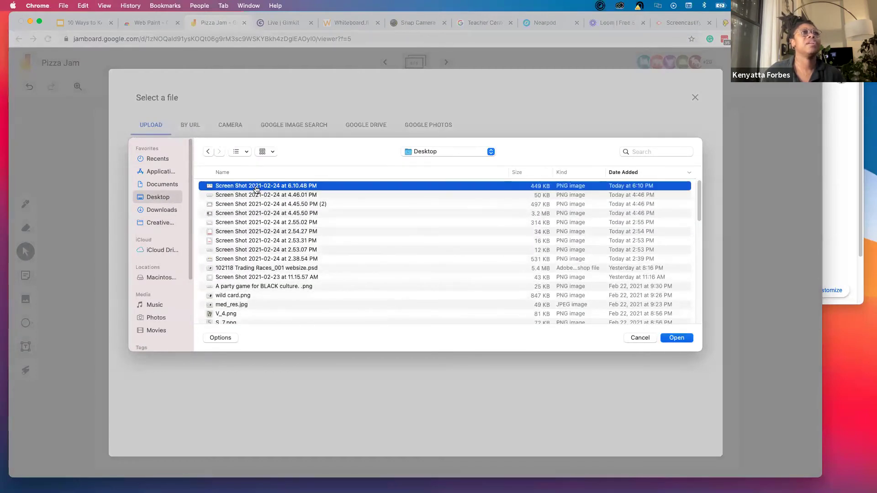
key("Return")
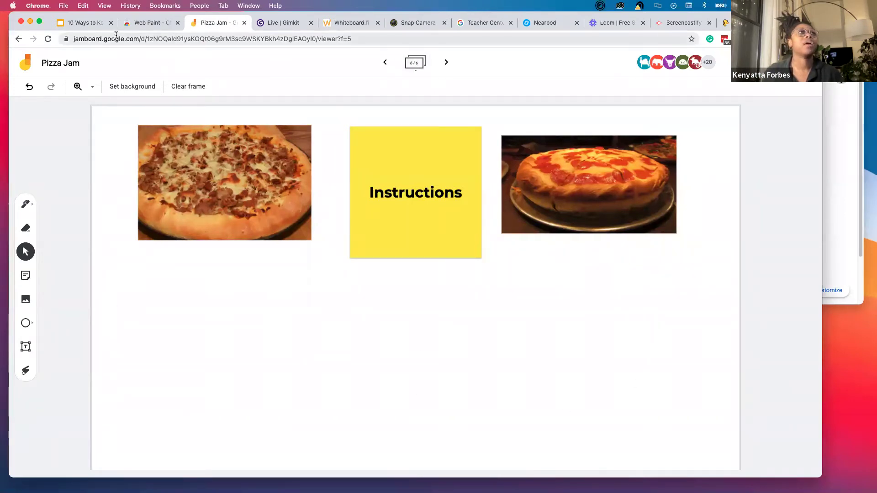
Bring up the '10 Ways to Ke…' presentation and advance to slide 5, Jamboard Desktop Tips!
left_click(84, 24)
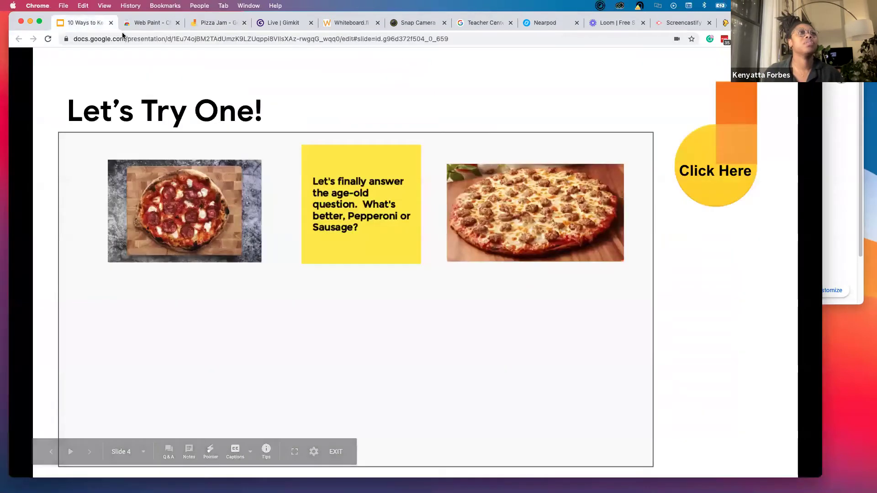
left_click(426, 337)
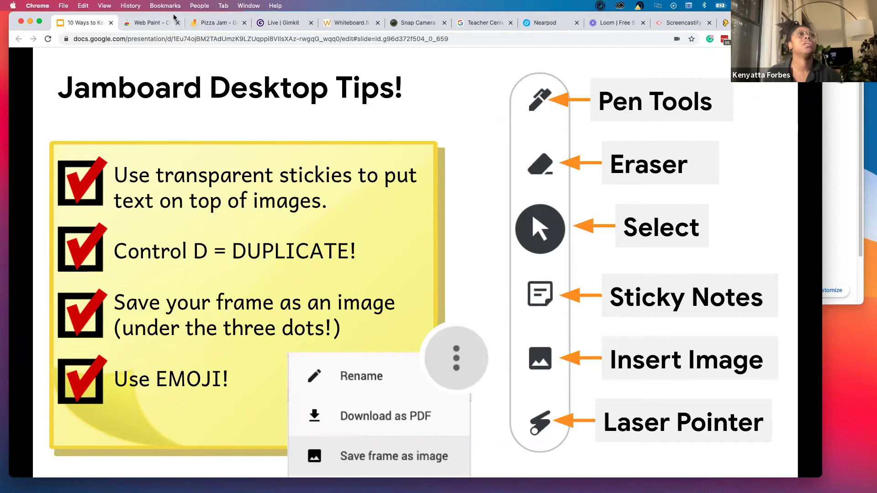
On the Pizza Jam board, add a transparent sticky note reading 'Do not touch this'
left_click(202, 23)
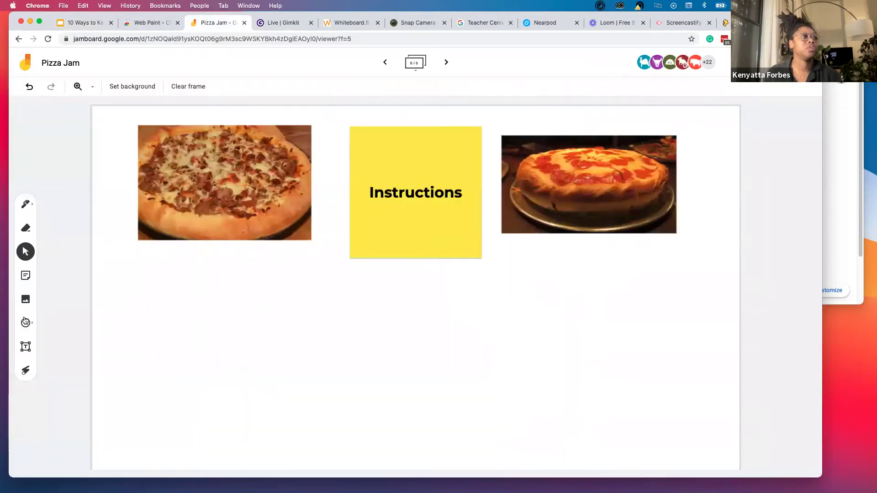
left_click(25, 276)
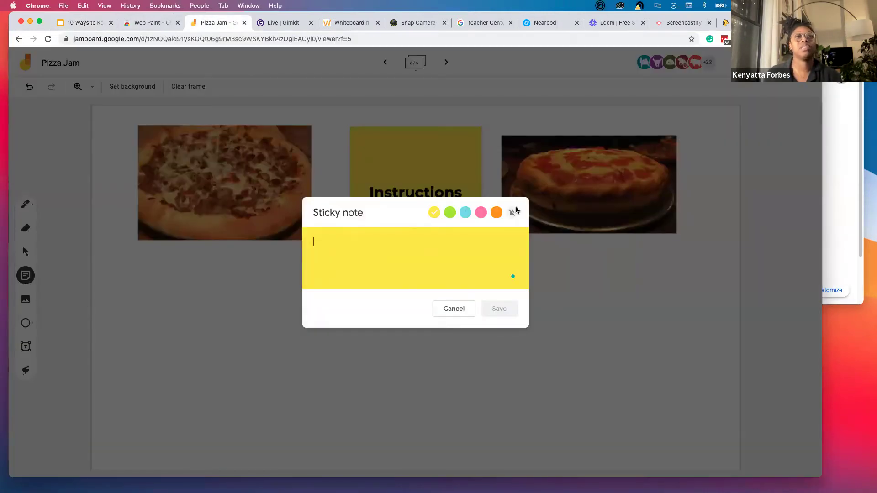
left_click(512, 214)
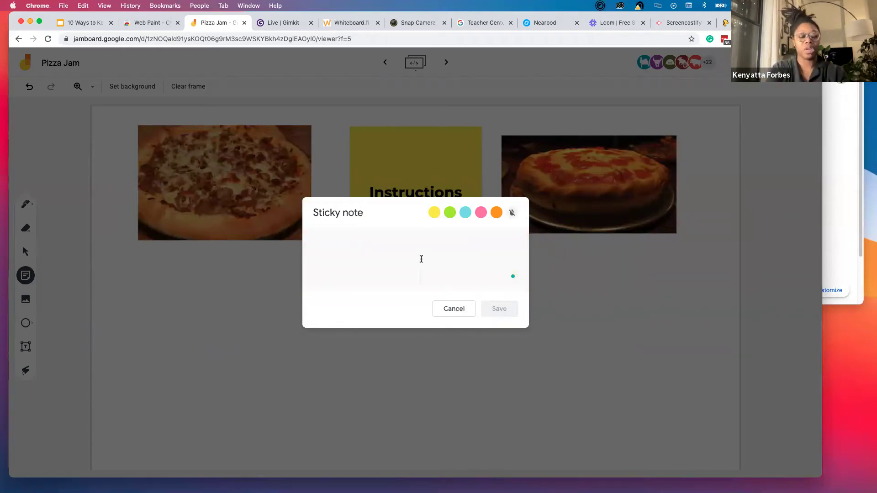
type("Do no")
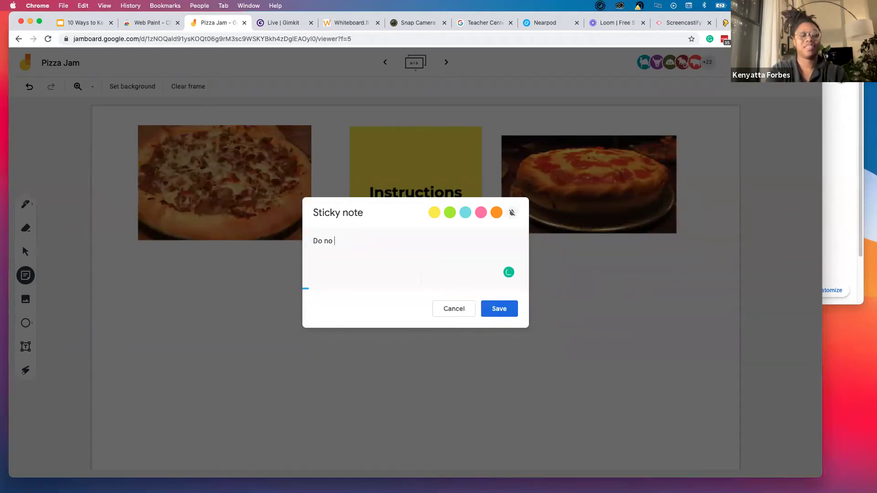
type("t touch this")
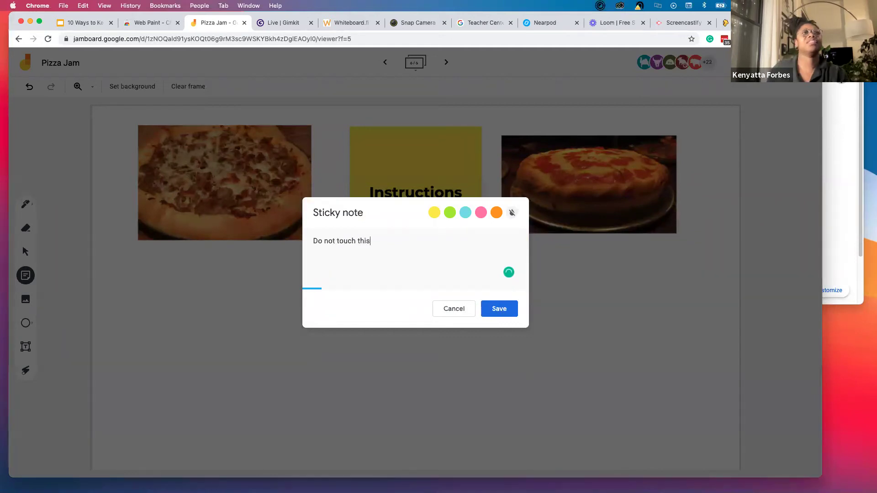
left_click(502, 309)
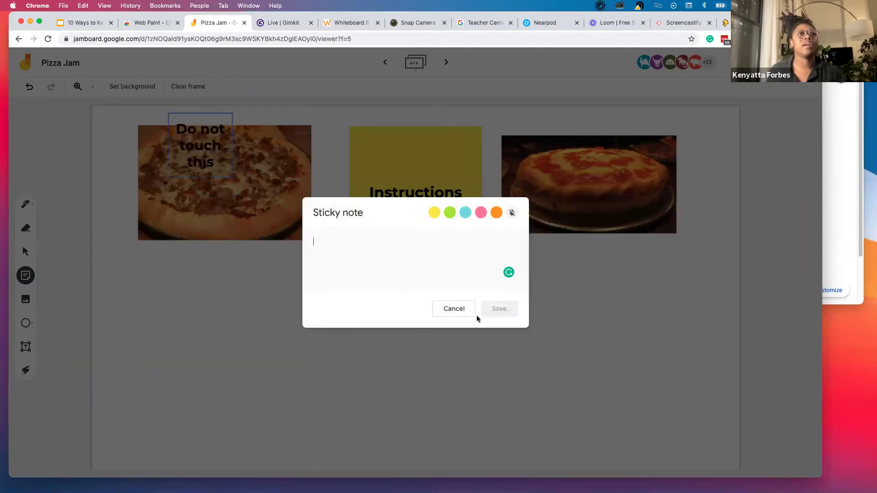
left_click(454, 308)
Drag the note onto the left pizza photo and point it out with the laser
left_click_drag(206, 146, 232, 181)
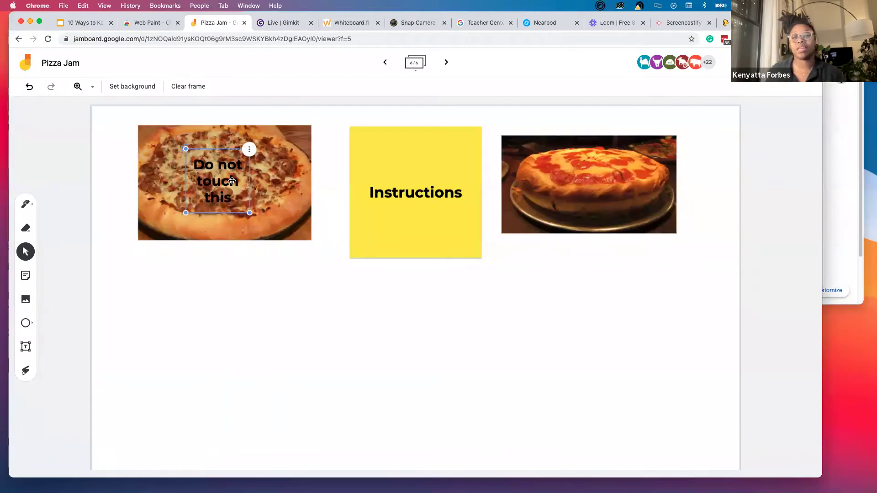
left_click(302, 296)
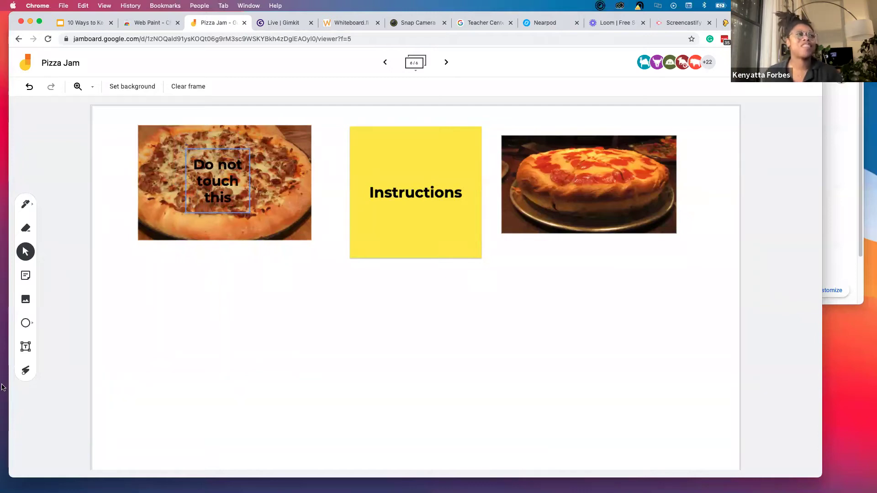
left_click(26, 370)
left_click_drag(235, 120, 179, 152)
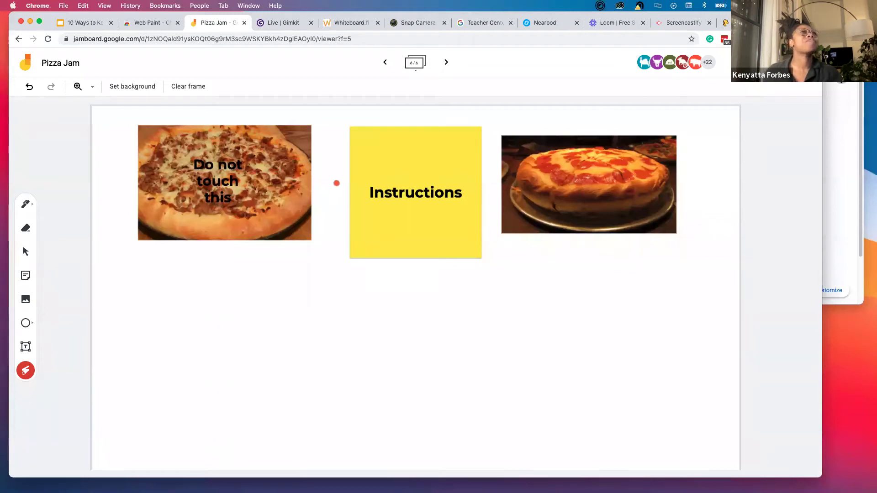
Move between the Jamboard Desktop Tips! and Jamboard App Tips! slides, then reach the Whiteboard.fi slide
left_click(95, 29)
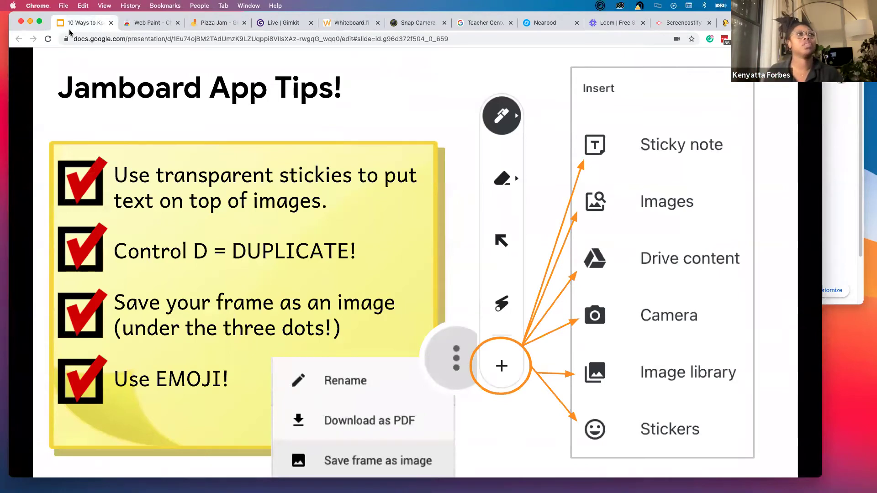
key("Left")
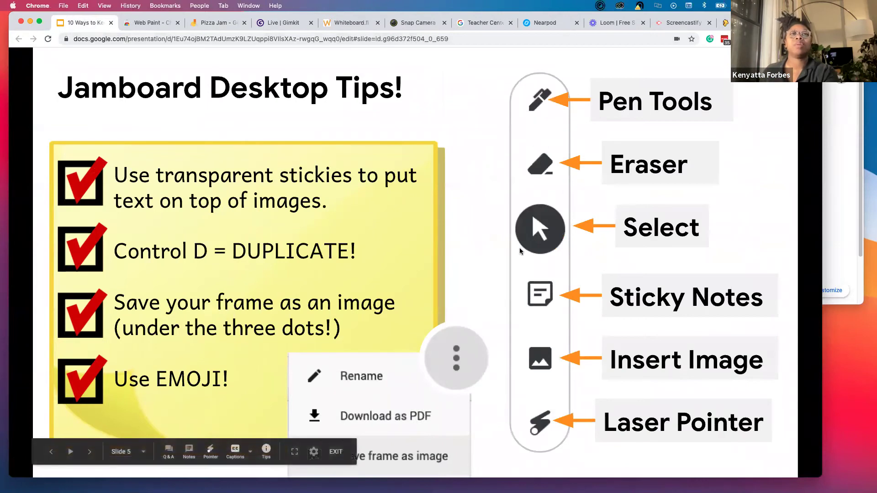
key("Right")
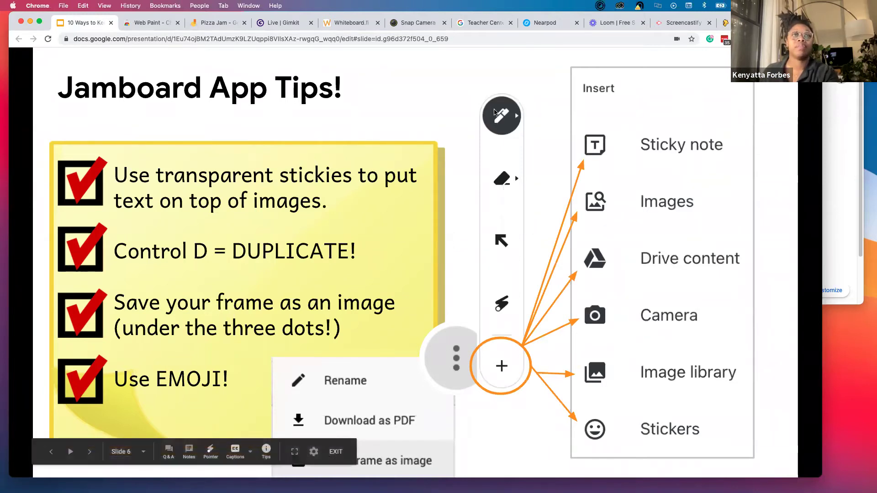
key("Right")
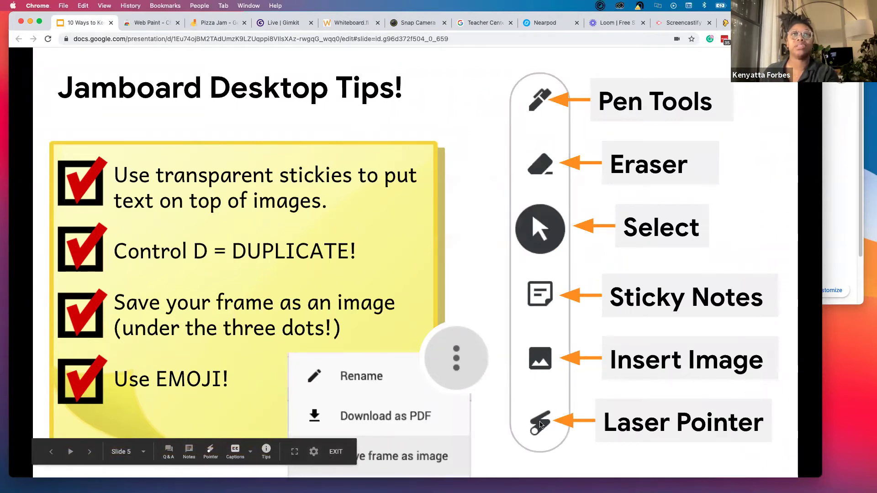
key("Right")
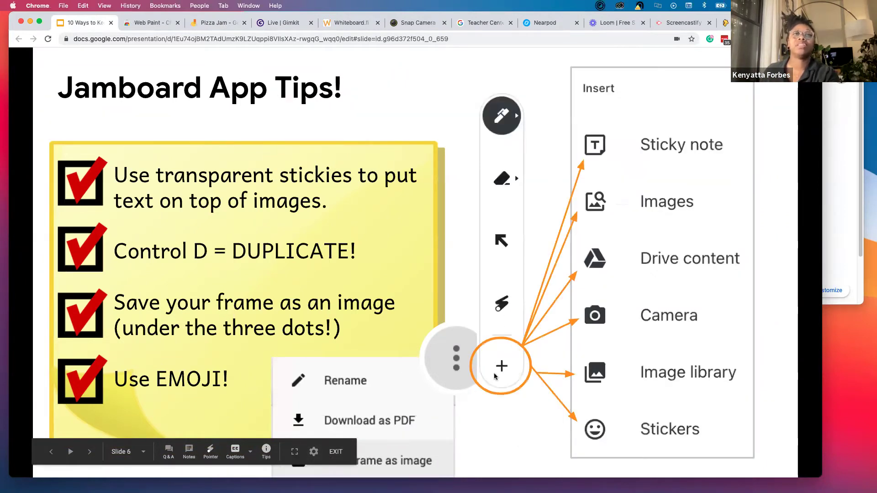
key("Left")
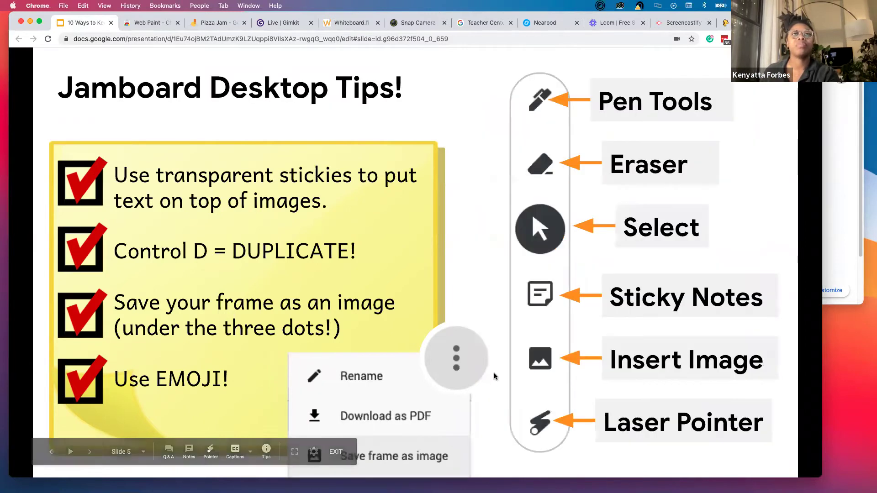
key("Right")
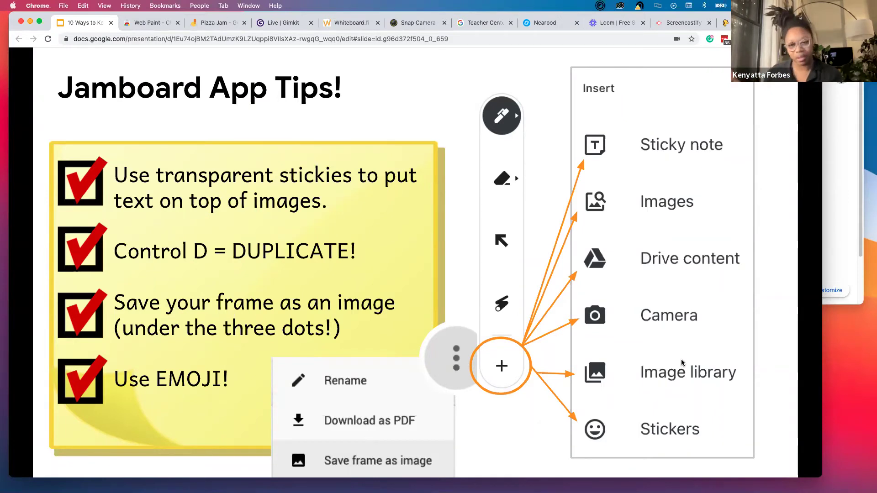
key("Right")
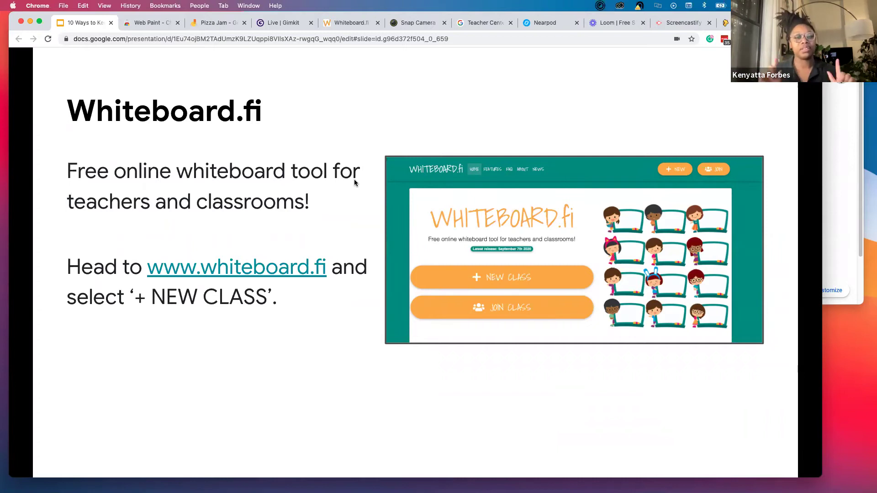
Create a Whiteboard.fi class named '10 tools to keep students enga' with default settings
left_click(329, 26)
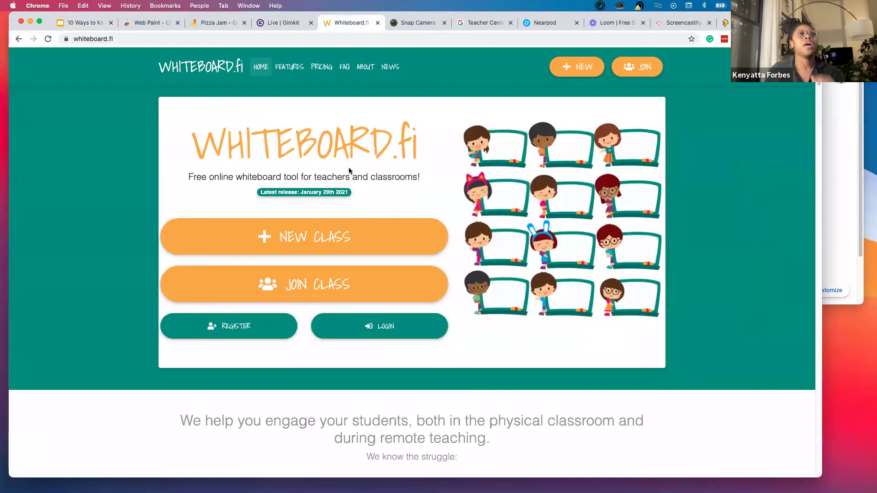
left_click(319, 236)
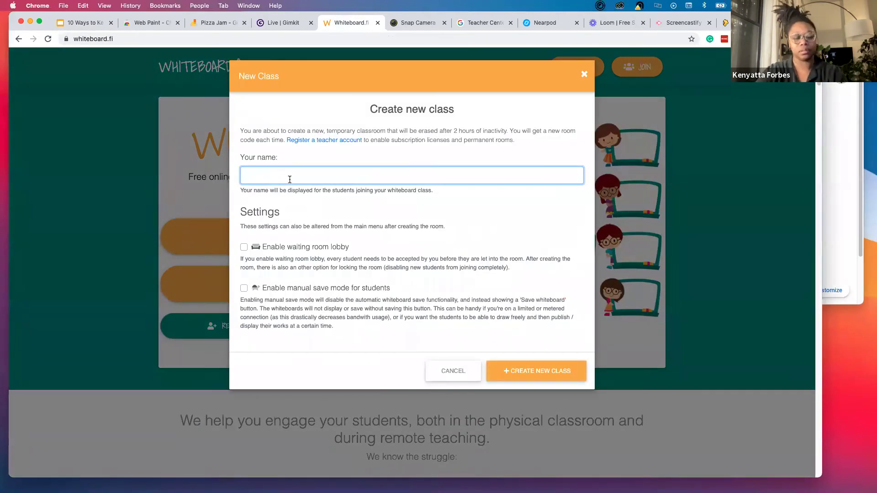
type("10 ")
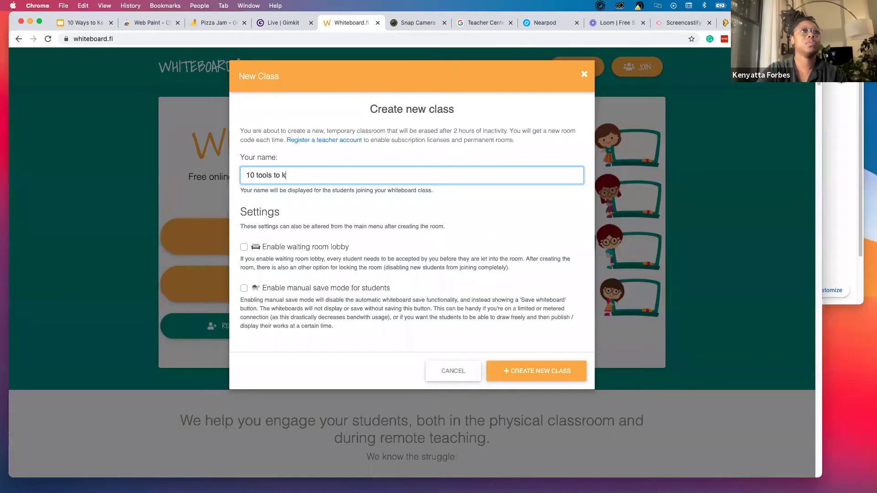
type("tools to keep stu")
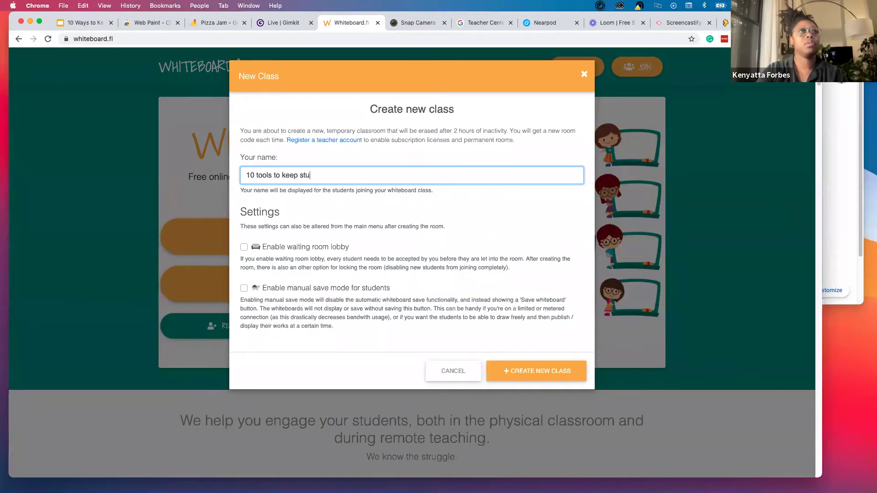
type("dents enga")
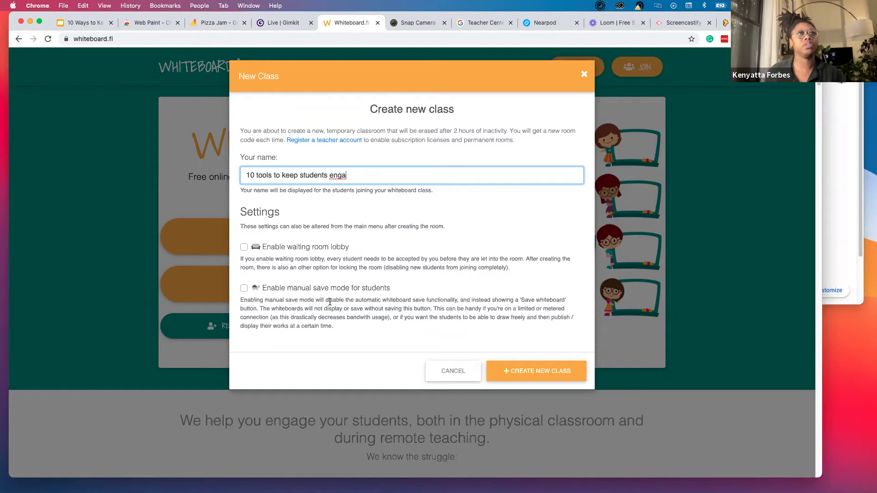
triple_click(269, 247)
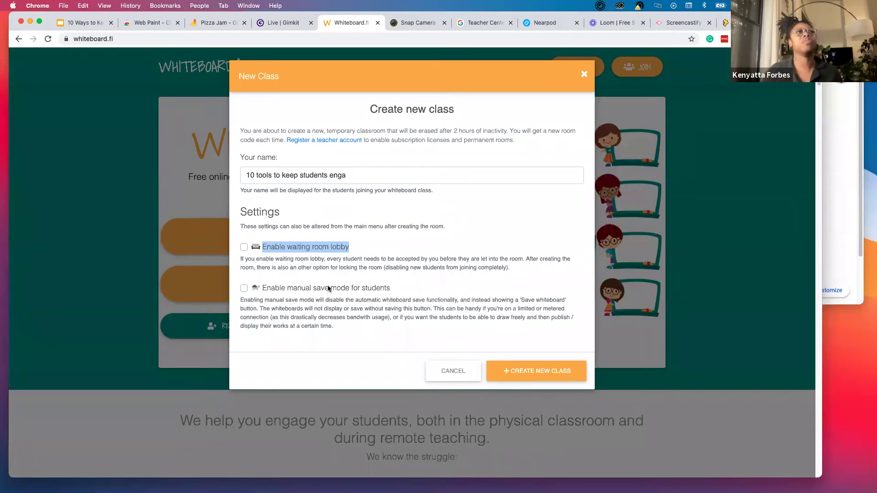
left_click(501, 277)
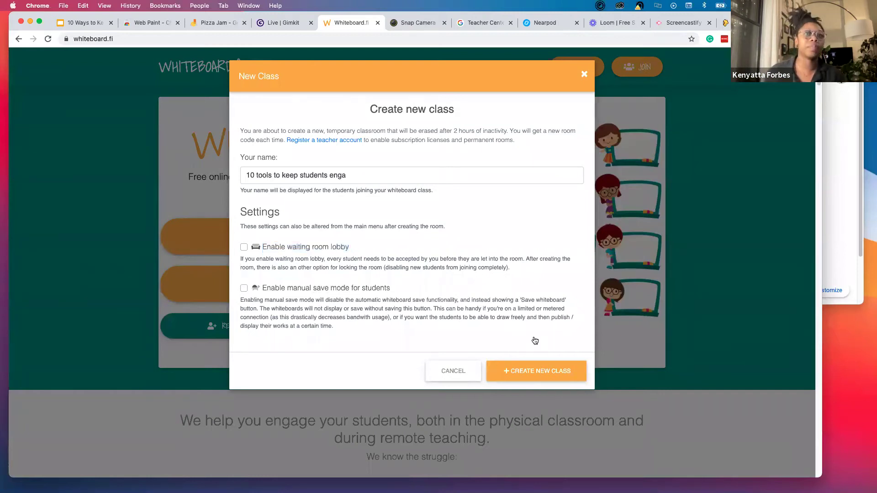
left_click(524, 375)
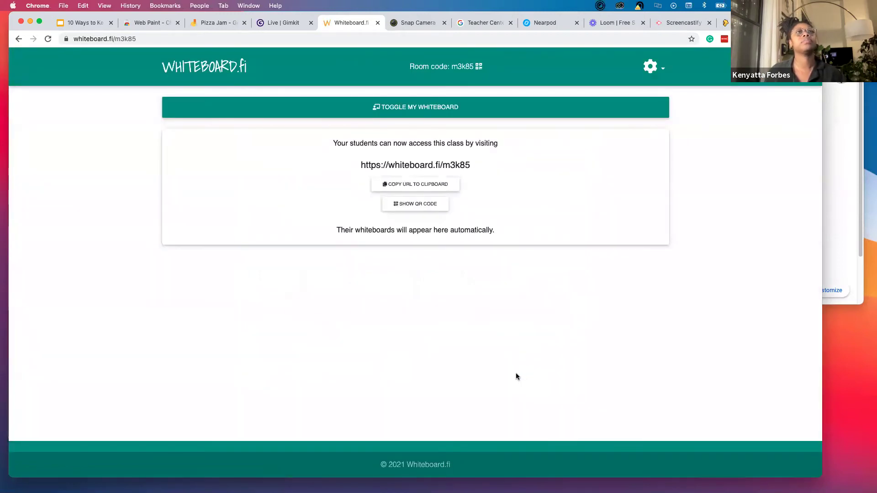
Copy the class join URL and scroll the Student Whiteboards grid as students join
triple_click(413, 165)
left_click(415, 184)
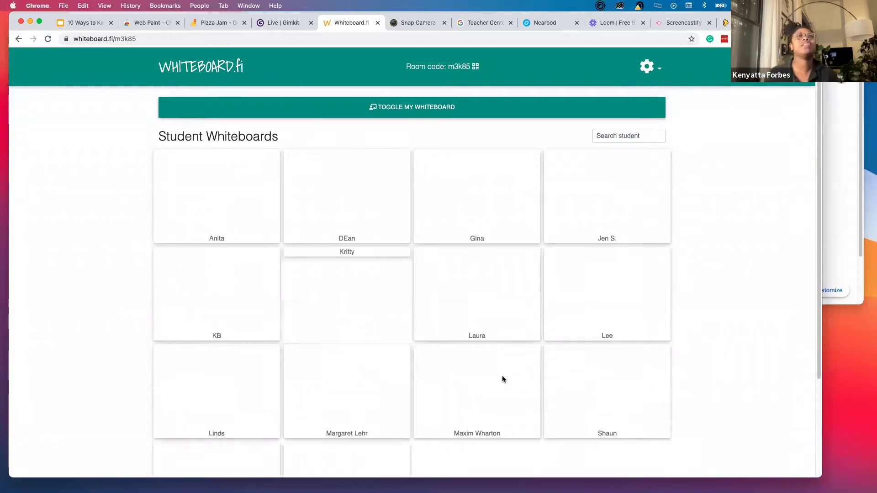
scroll(471, 360, "down", 1)
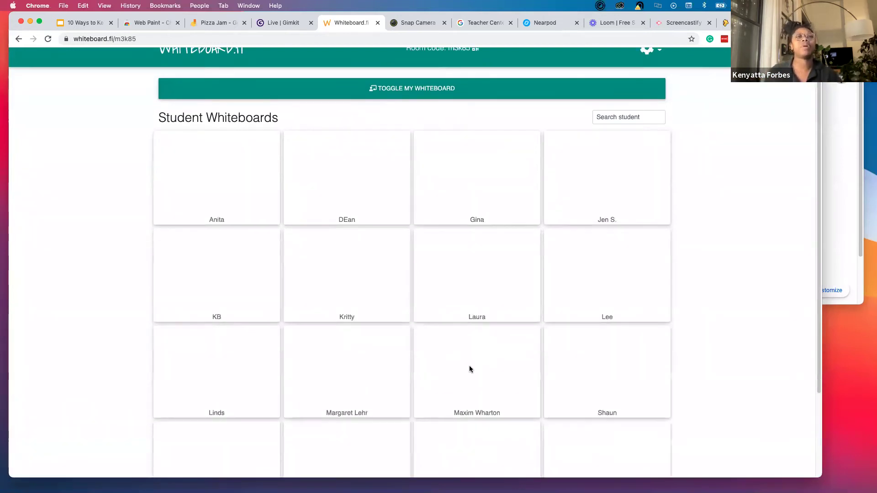
scroll(470, 366, "down", 5)
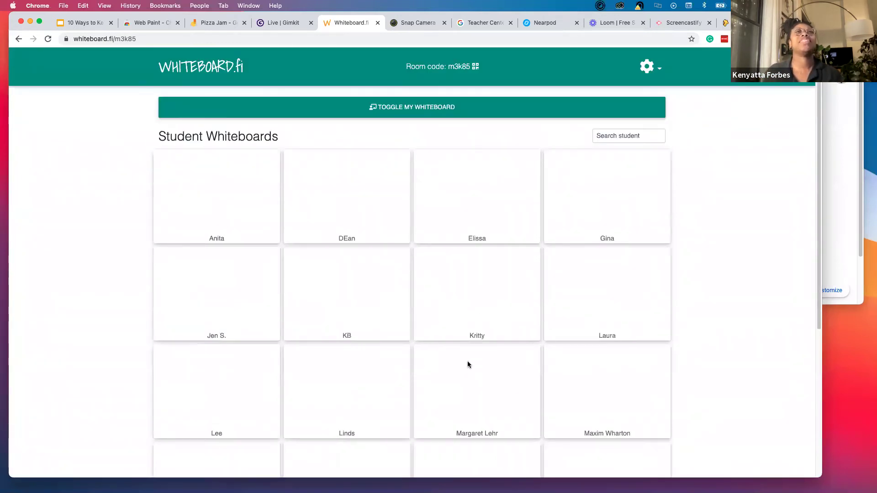
scroll(467, 361, "down", 5)
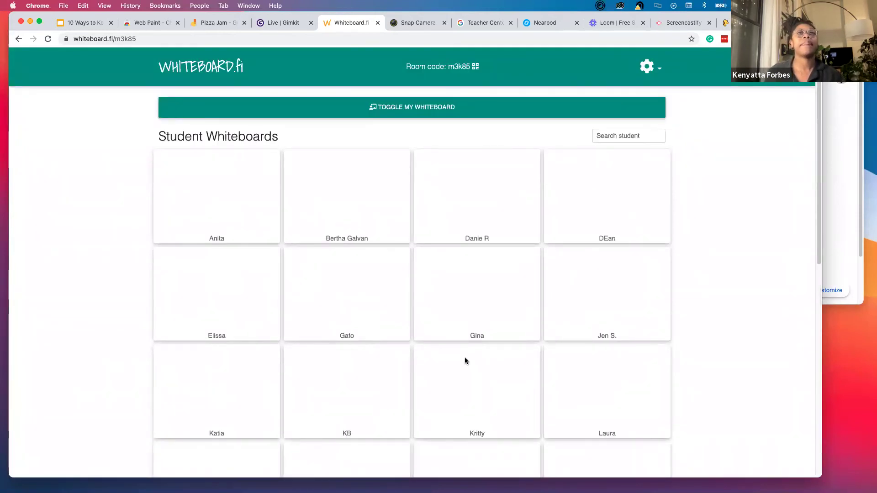
scroll(465, 361, "down", 5)
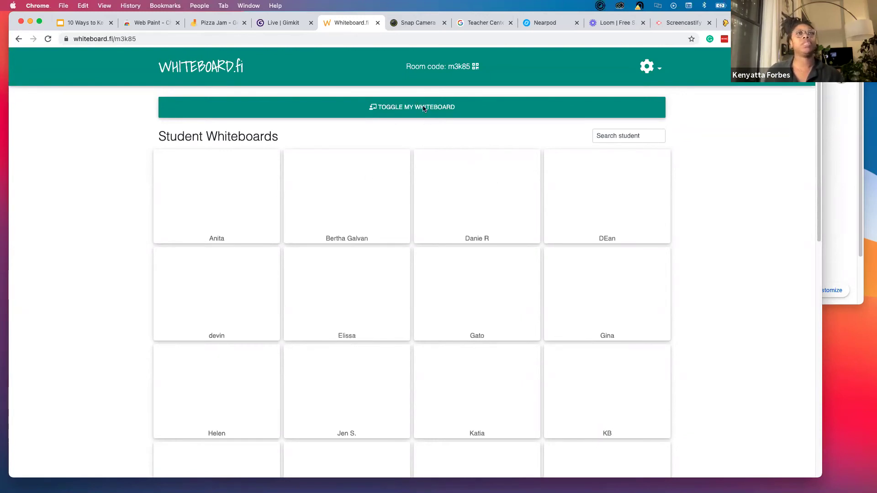
Show the teacher's own whiteboard and hand-write '4 x' on it
left_click(447, 108)
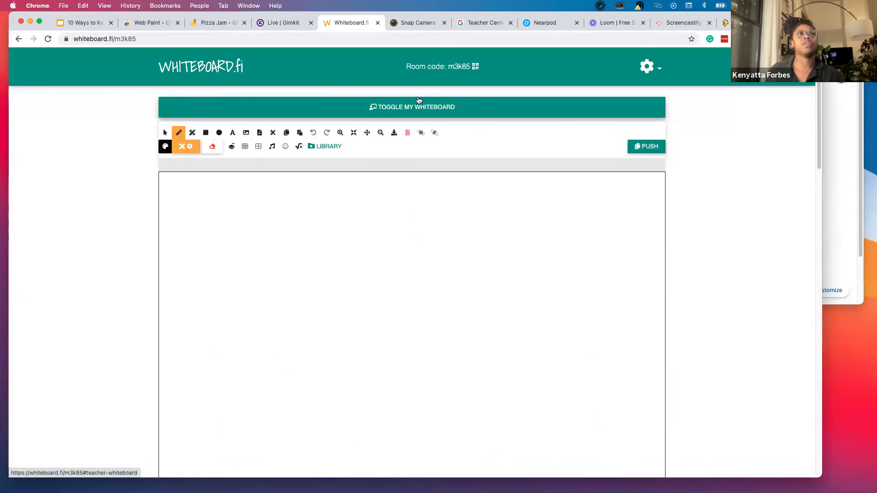
scroll(462, 290, "down", 5)
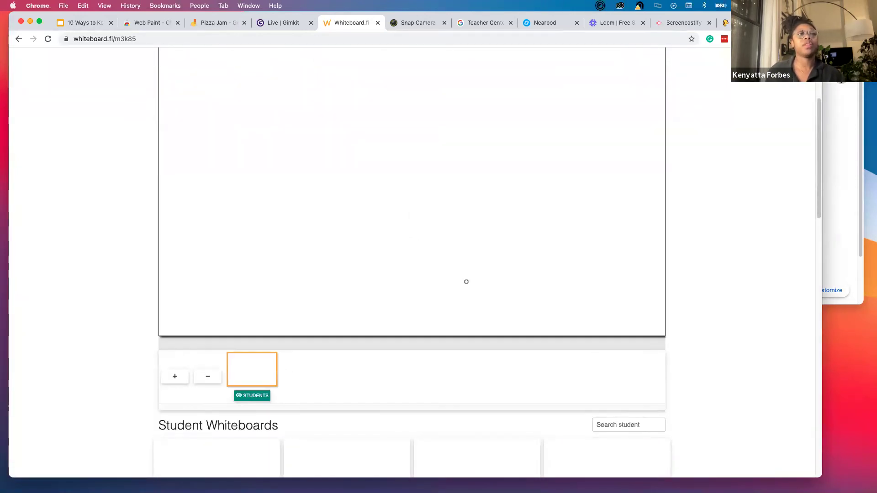
scroll(466, 281, "up", 5)
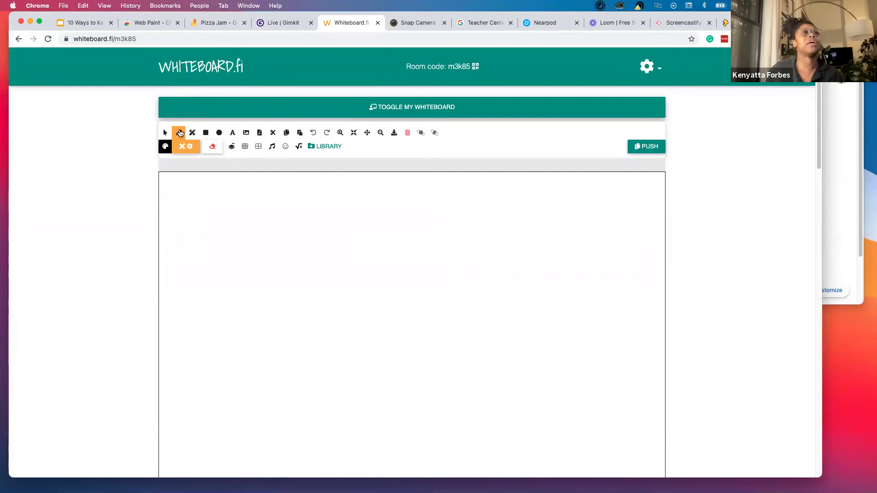
left_click_drag(217, 245, 278, 305)
left_click_drag(261, 253, 262, 357)
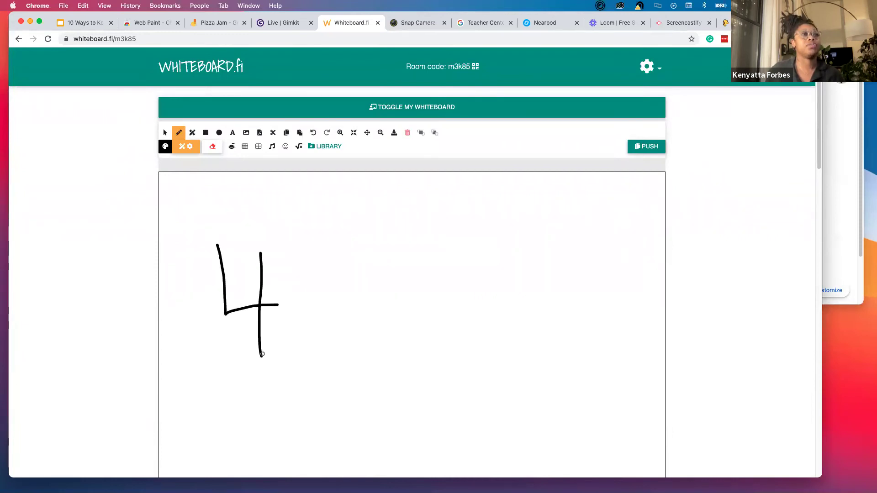
mouse_move(291, 320)
left_mouse_down()
mouse_move(349, 365)
mouse_move(301, 373)
left_mouse_up()
Finish the problem with a second 4 and an equals sign
left_click_drag(348, 284, 414, 330)
left_click_drag(383, 273, 406, 378)
left_click_drag(450, 318, 501, 305)
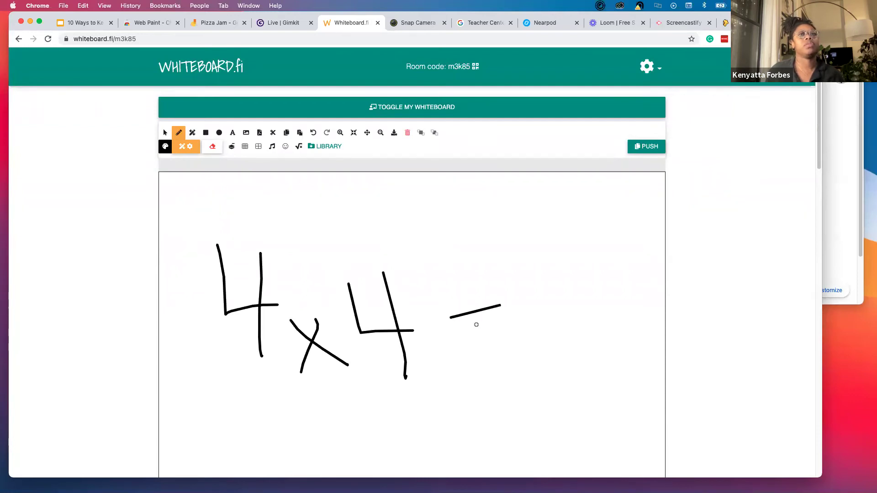
left_click_drag(466, 333, 547, 327)
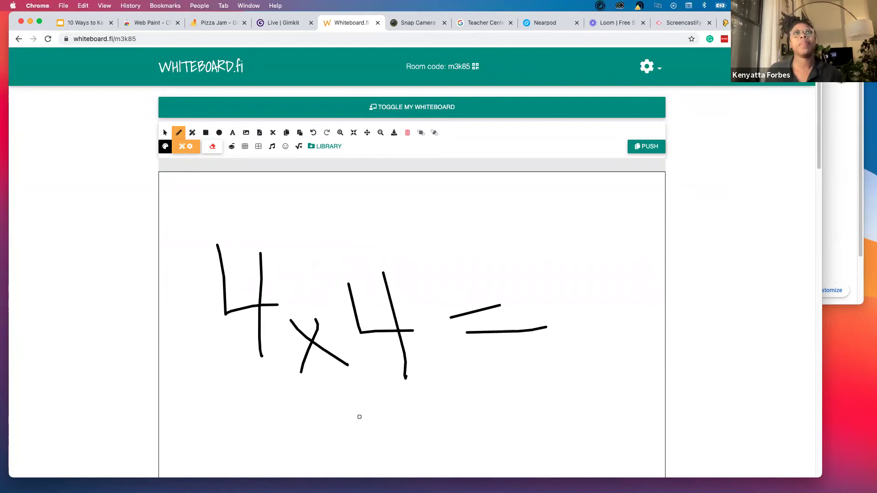
scroll(363, 421, "down", 2)
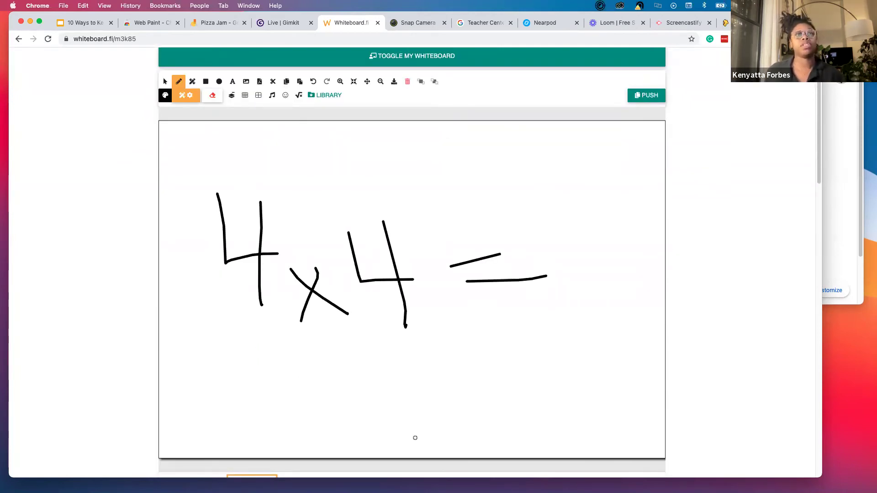
scroll(416, 434, "down", 8)
scroll(411, 429, "up", 10)
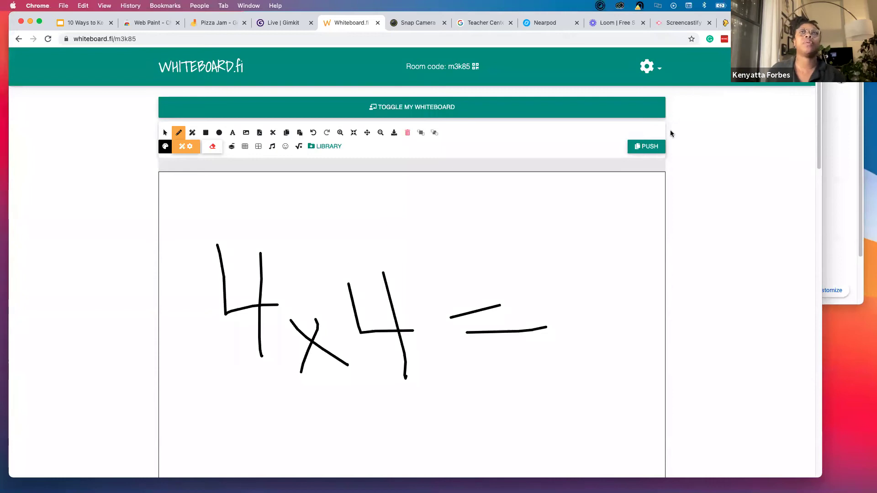
Push the 4x4= board to students as a background, current page only
left_click(645, 148)
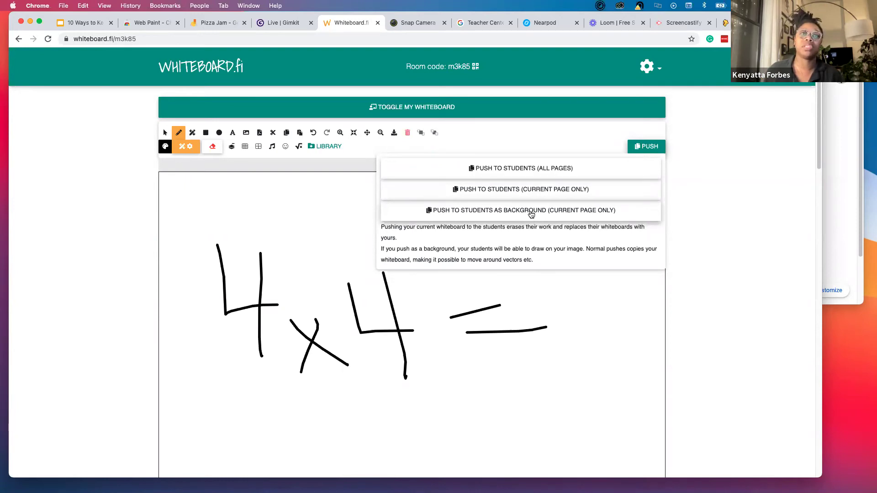
left_click(531, 215)
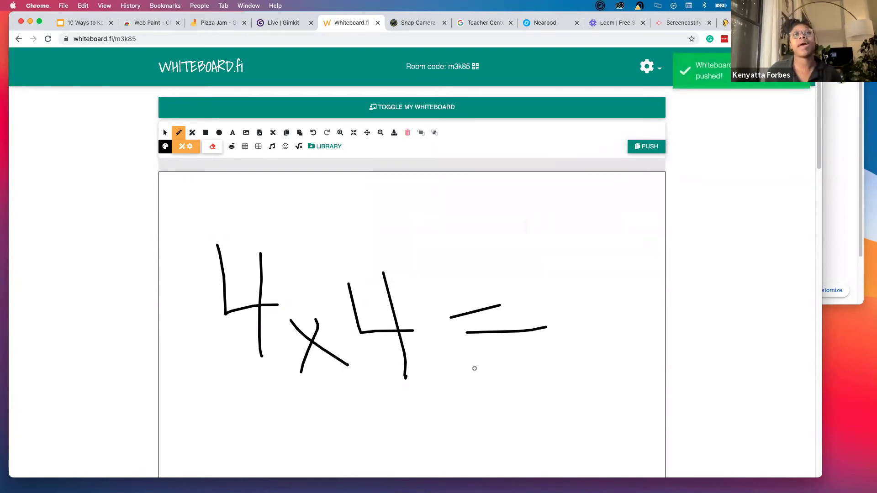
scroll(475, 368, "down", 8)
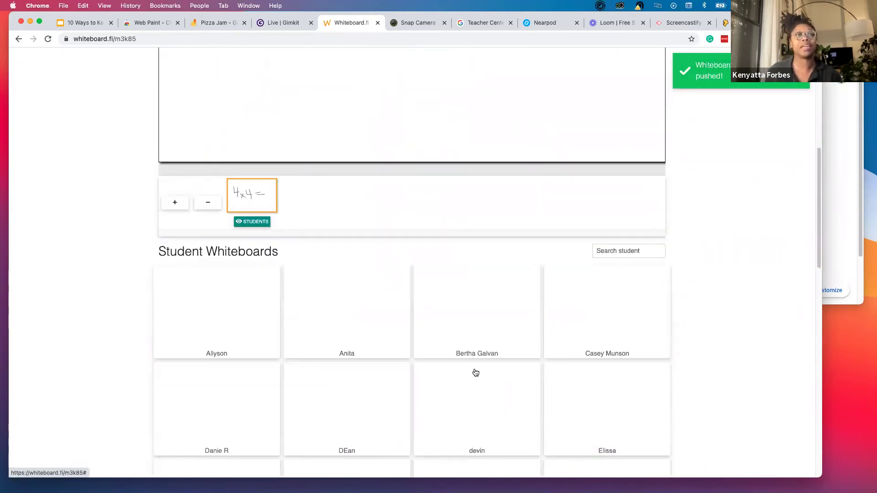
scroll(476, 374, "down", 2)
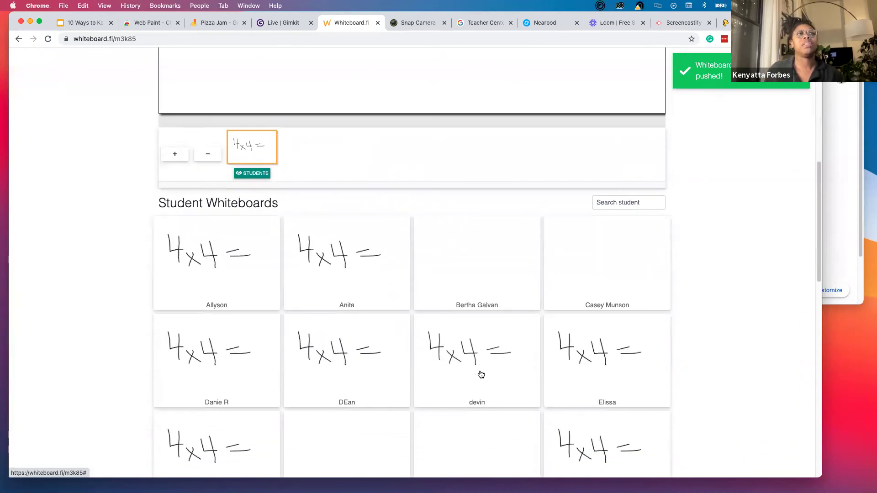
scroll(481, 375, "down", 3)
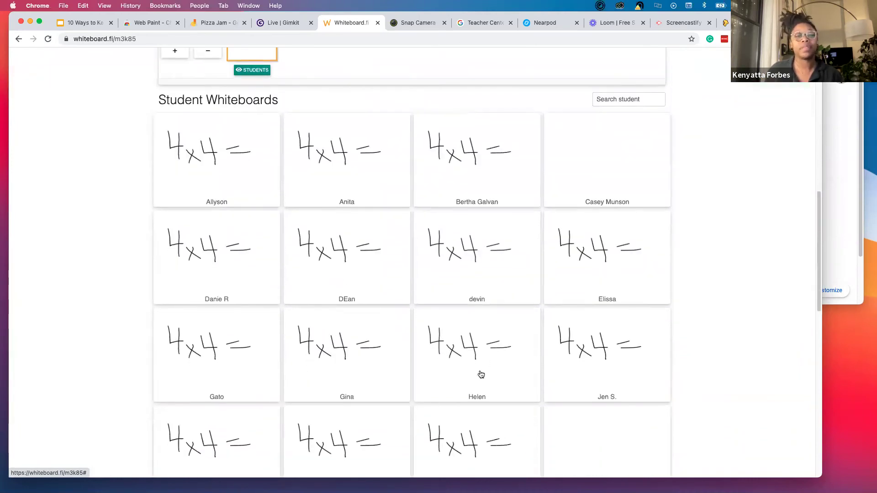
scroll(481, 375, "down", 11)
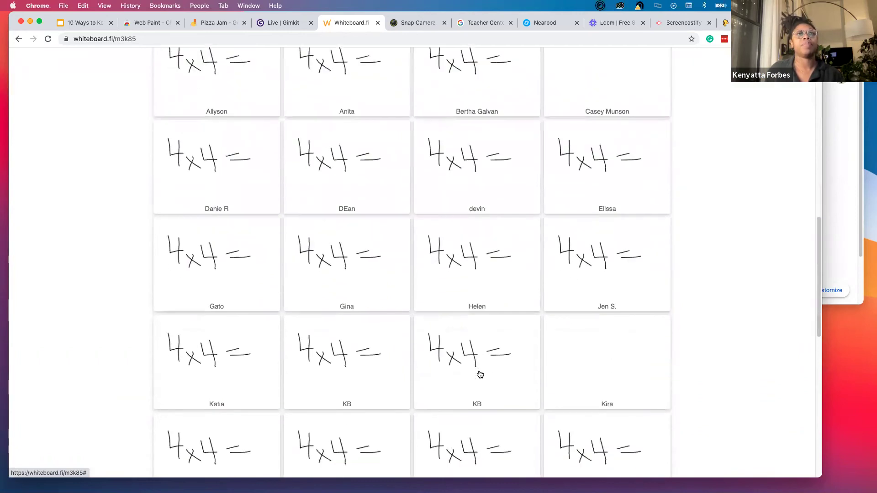
scroll(484, 378, "down", 3)
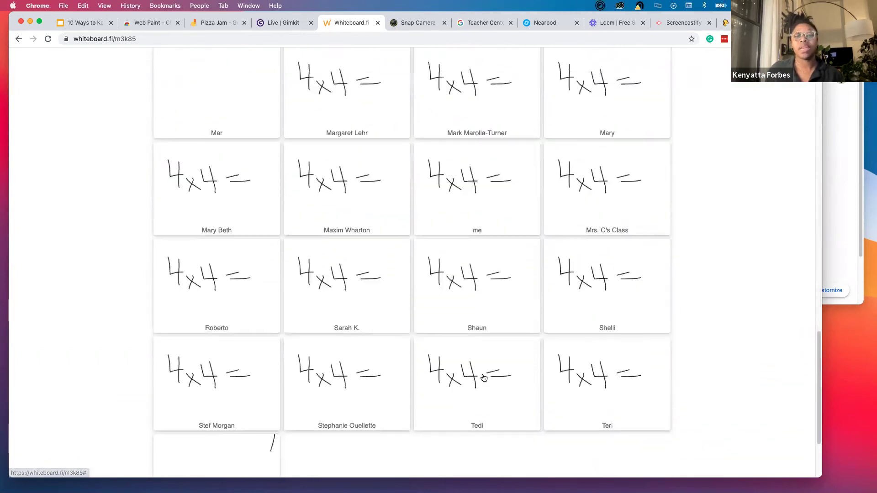
scroll(484, 378, "down", 1)
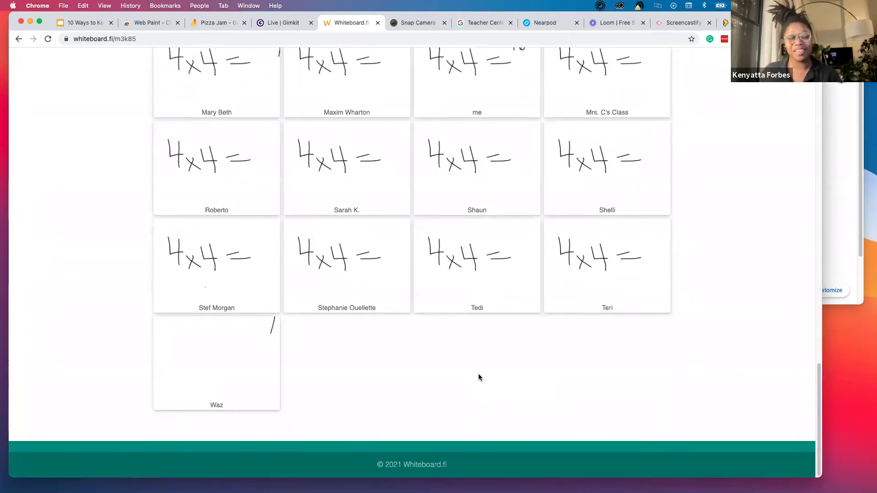
scroll(473, 376, "up", 15)
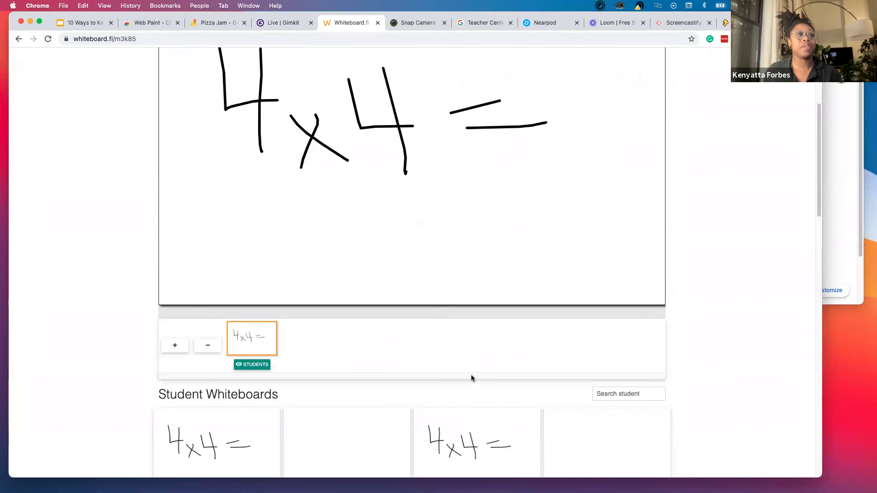
scroll(471, 378, "down", 15)
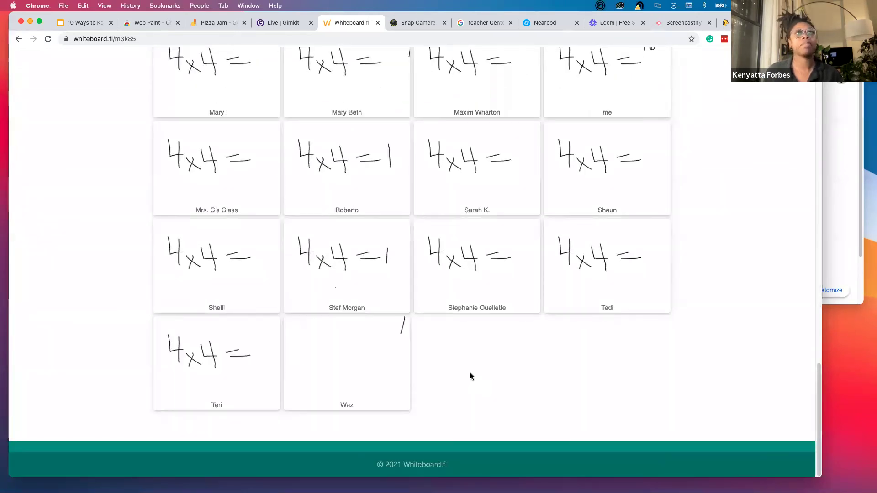
scroll(470, 378, "up", 10)
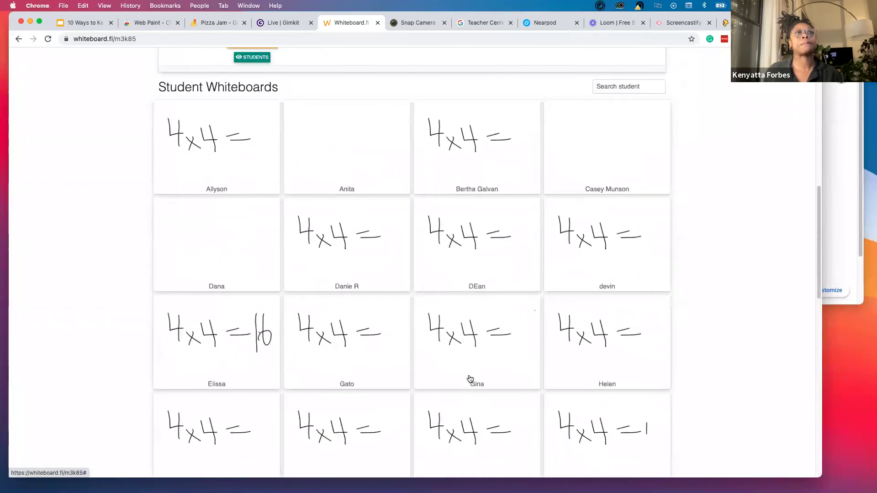
scroll(470, 378, "up", 4)
scroll(470, 380, "down", 4)
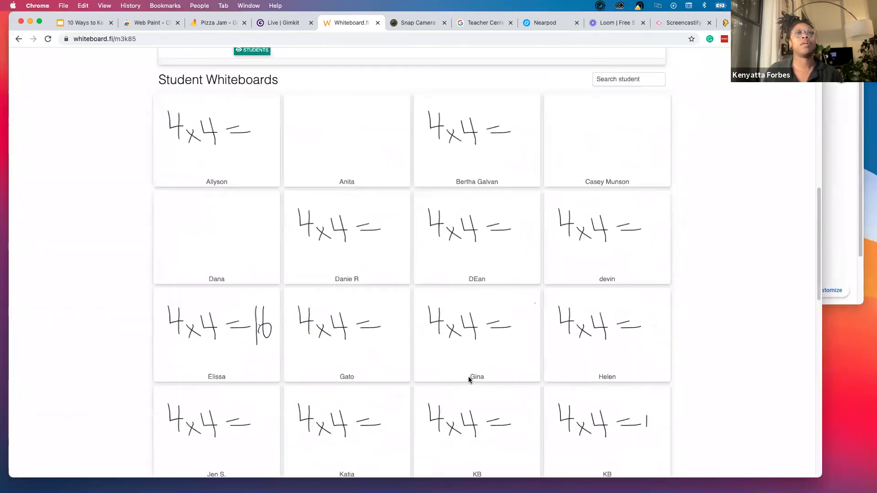
scroll(404, 361, "down", 3)
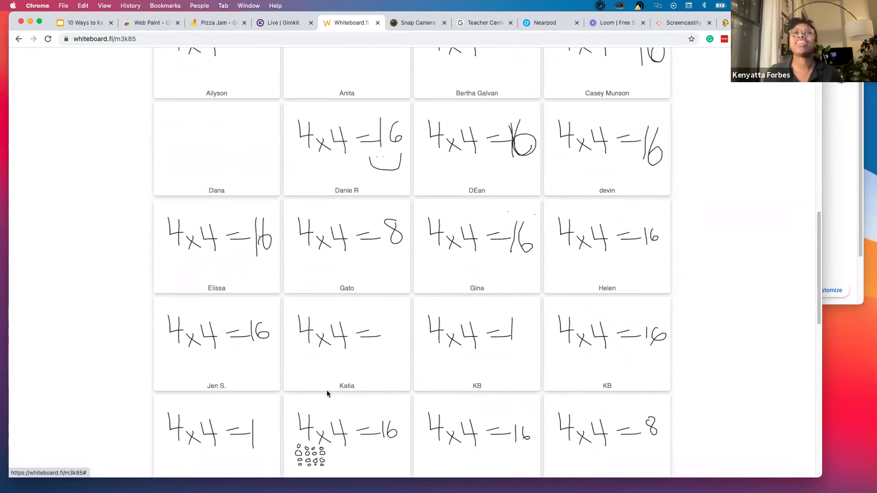
scroll(327, 390, "up", 5)
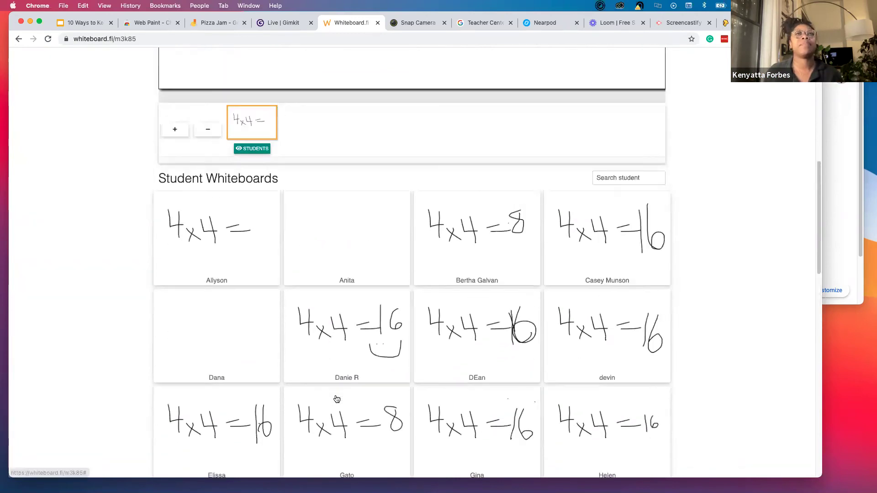
scroll(336, 399, "down", 9)
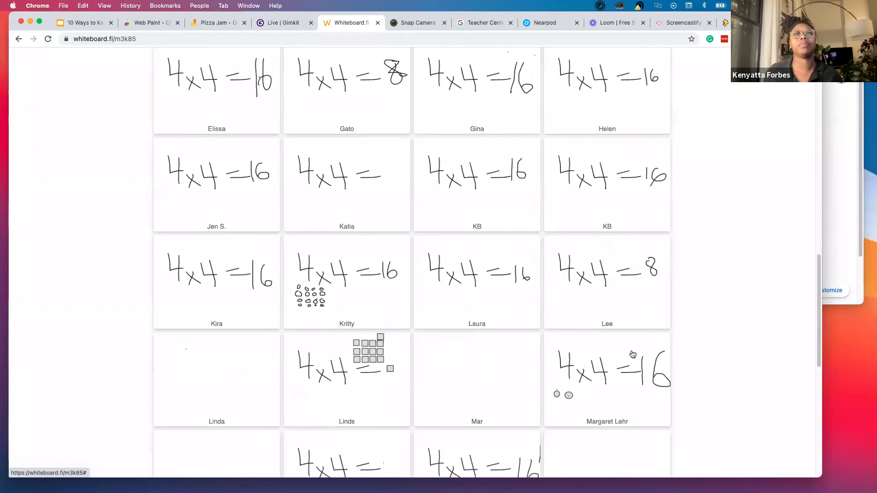
Open the student board showing 4x4=8, give it a thumbs-up, and bring up its actions
left_click(594, 298)
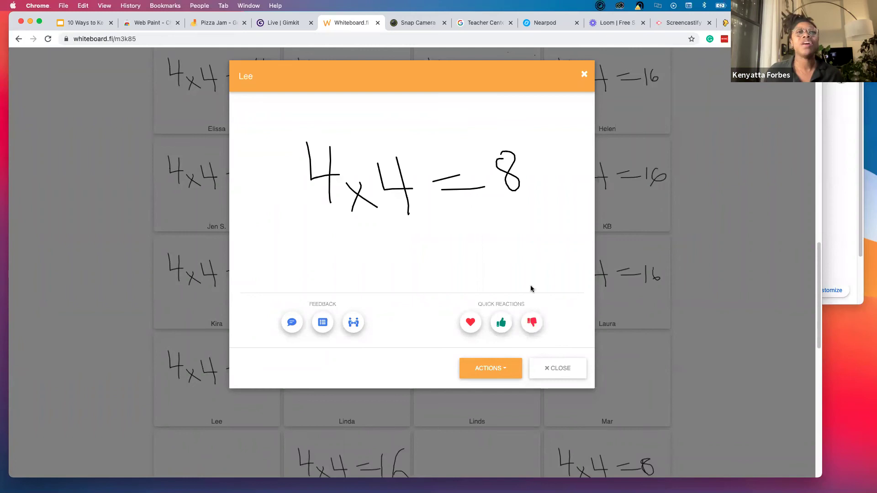
left_click(502, 326)
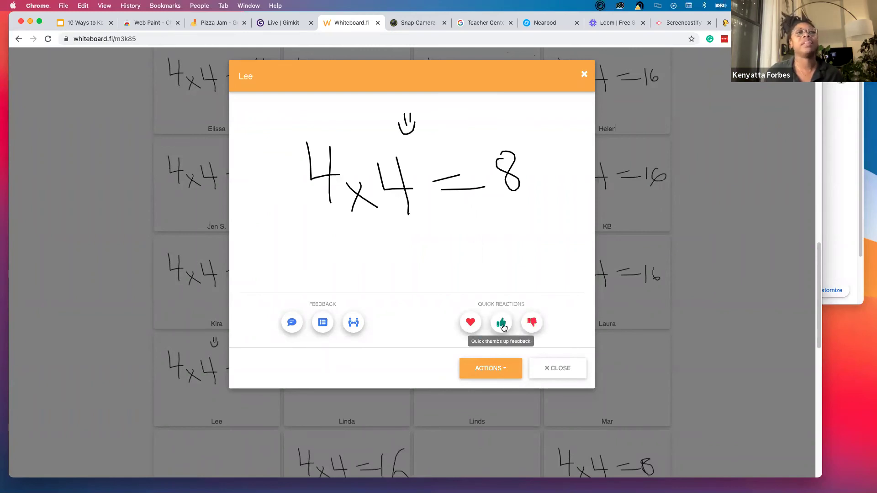
left_click(507, 371)
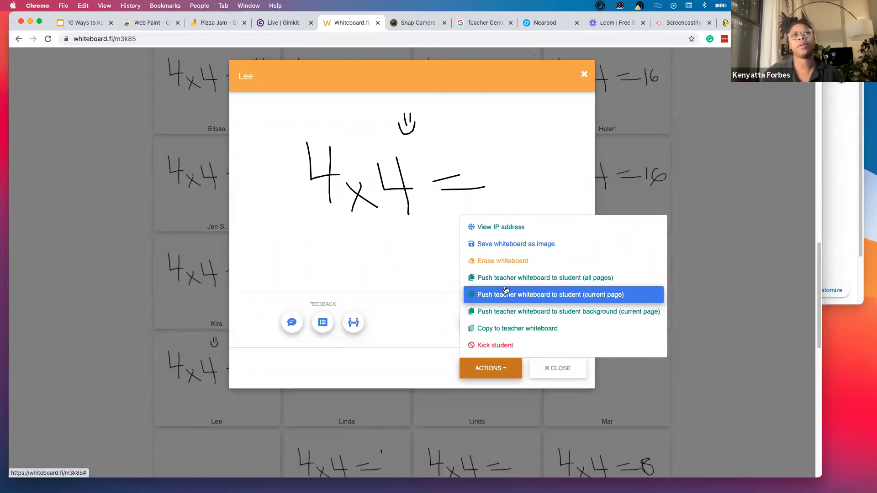
Try writing a comment to the student, close the premium notice, and reopen the board's actions
left_click(503, 279)
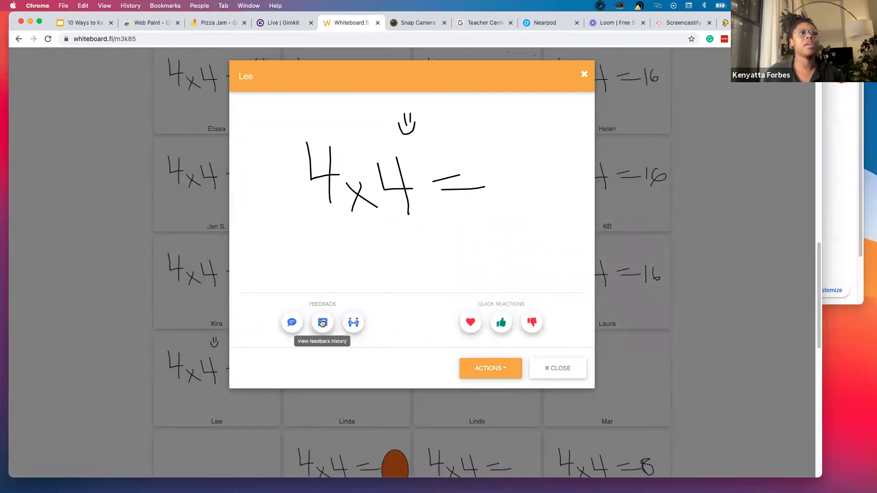
left_click(298, 325)
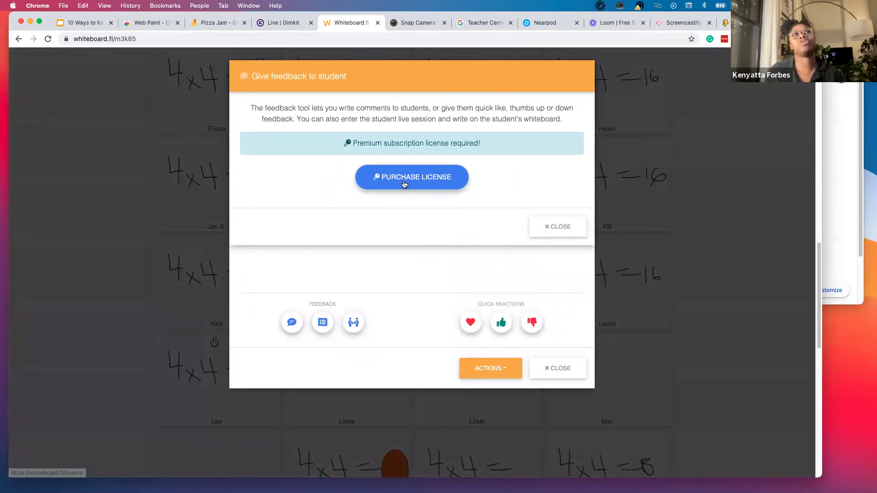
left_click(558, 233)
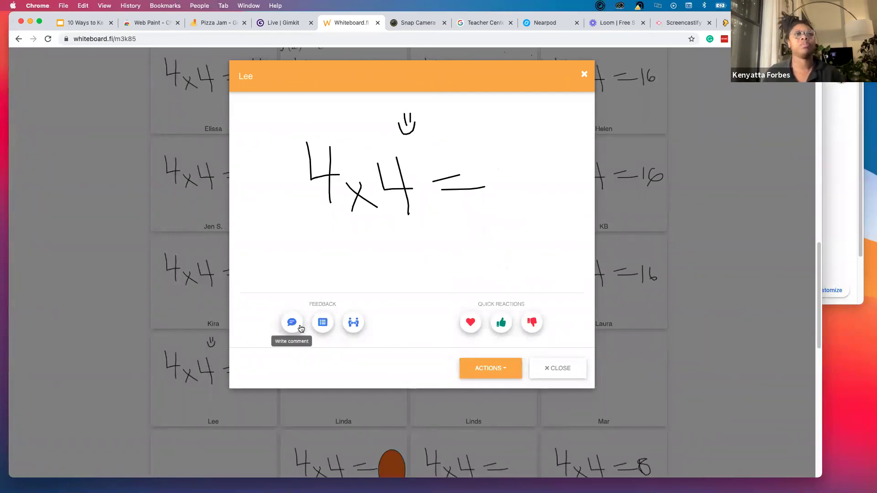
left_click(506, 368)
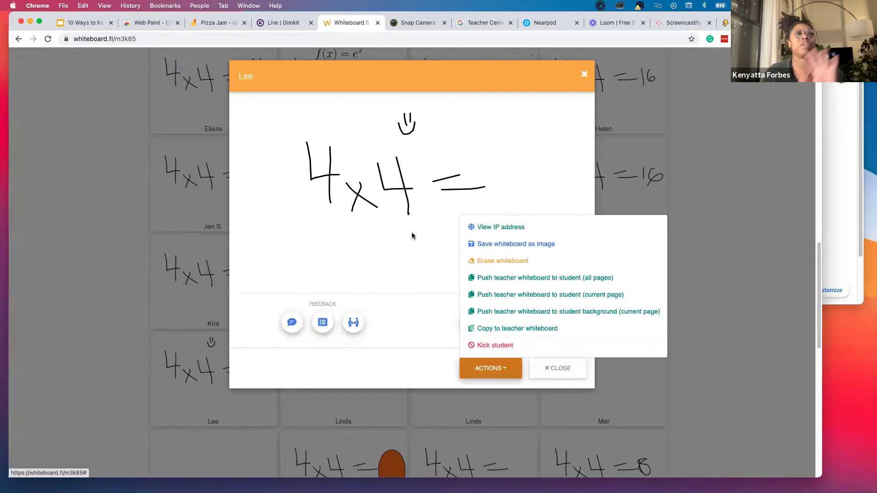
Erase one student's whiteboard, then return to the teacher's own 4x4= board
left_click(490, 260)
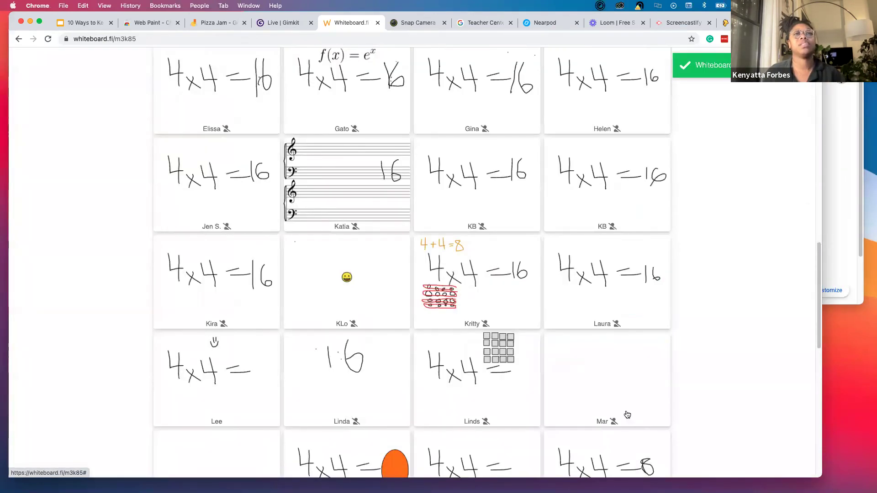
scroll(620, 305, "down", 2)
scroll(620, 305, "down", 10)
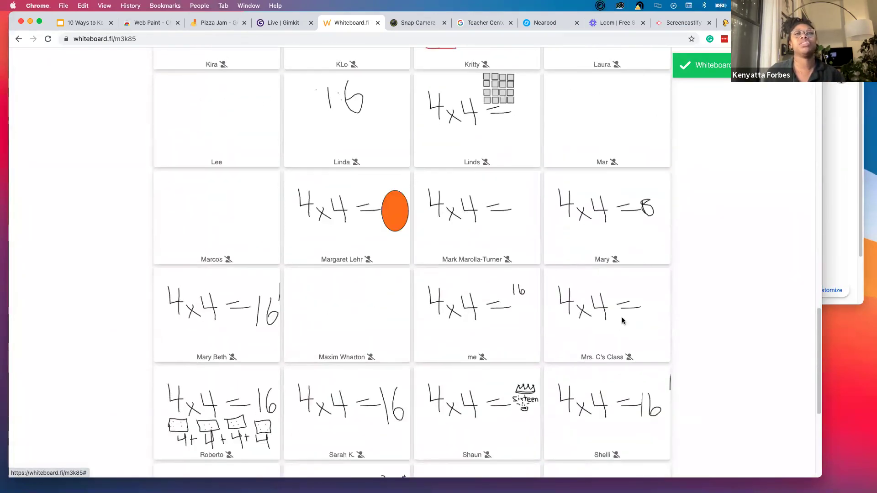
scroll(549, 356, "up", 15)
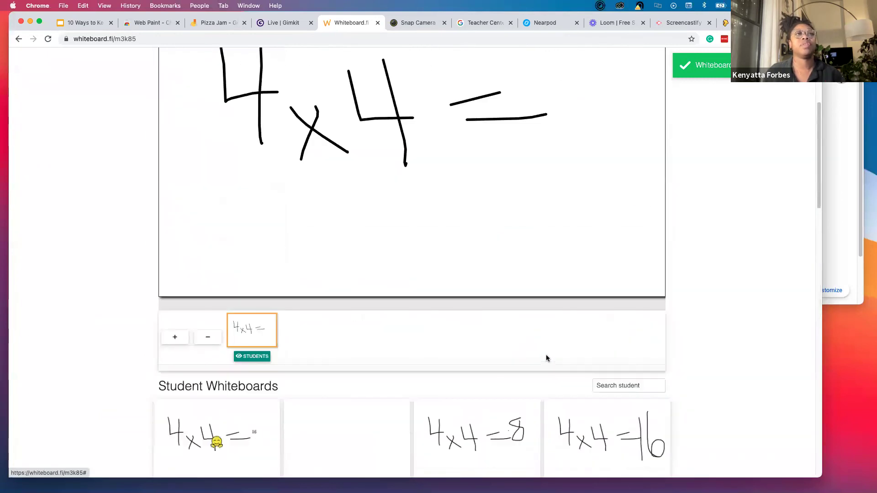
scroll(338, 286, "down", 8)
scroll(571, 323, "up", 10)
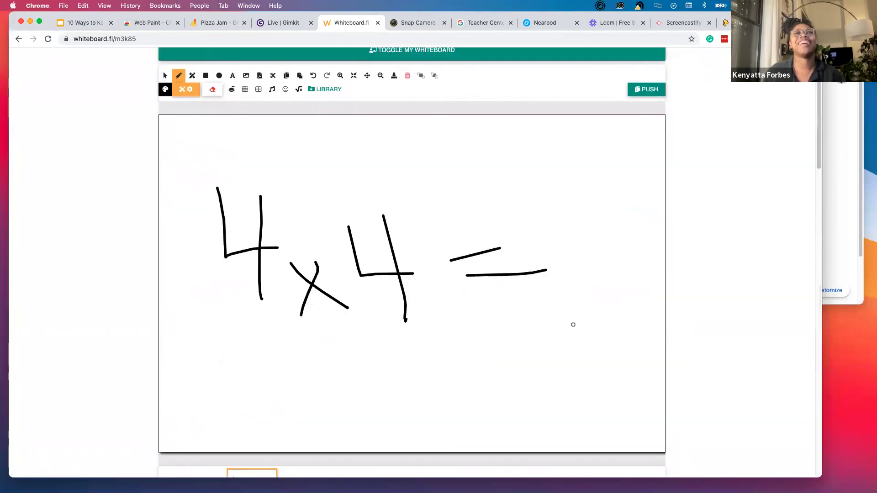
scroll(671, 317, "up", 2)
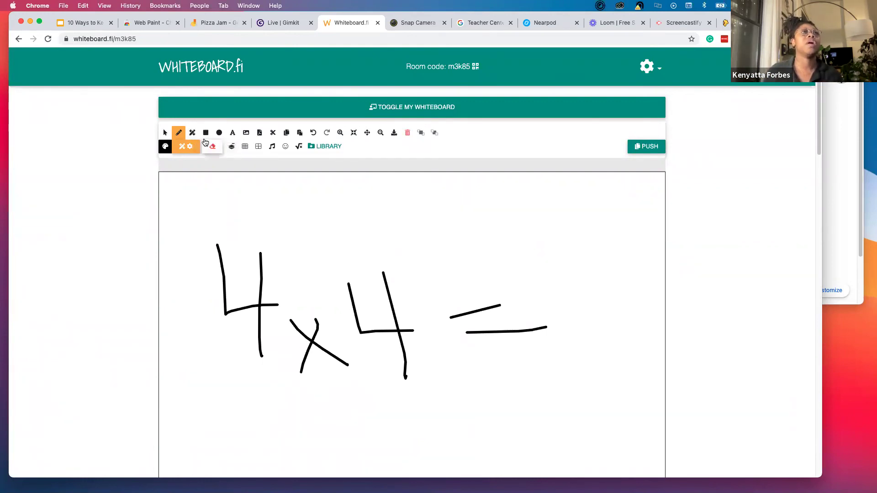
Add a music-staff background, then clear both the 4x4= drawing and background
left_click(232, 134)
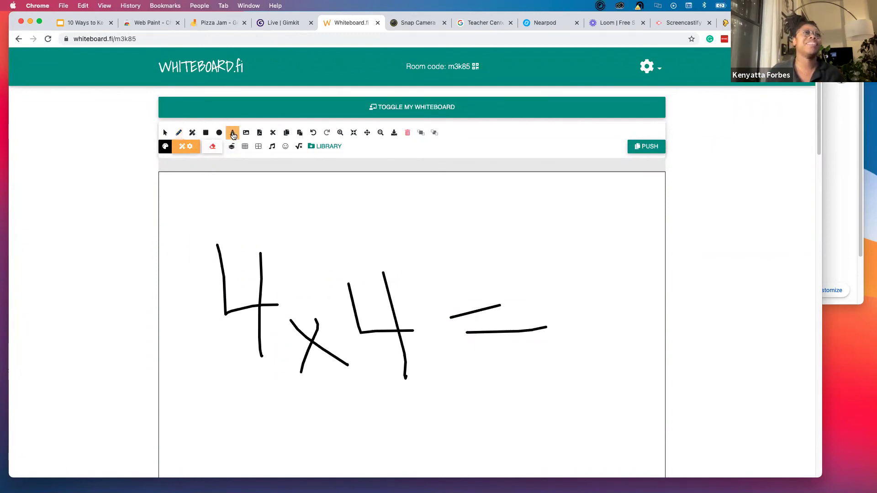
left_click(272, 147)
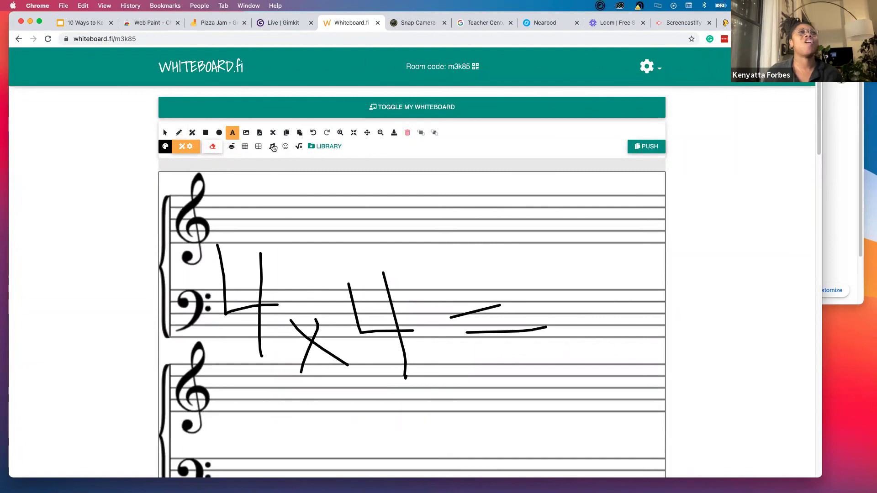
left_click(337, 210)
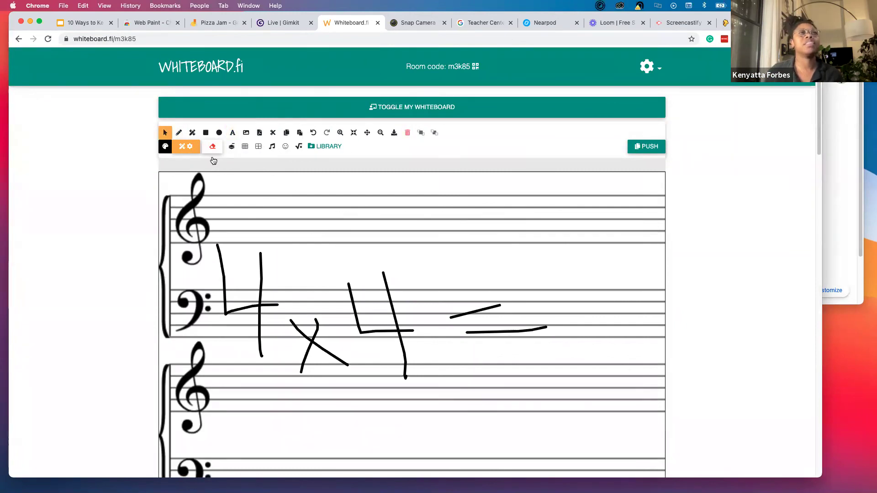
left_click(212, 147)
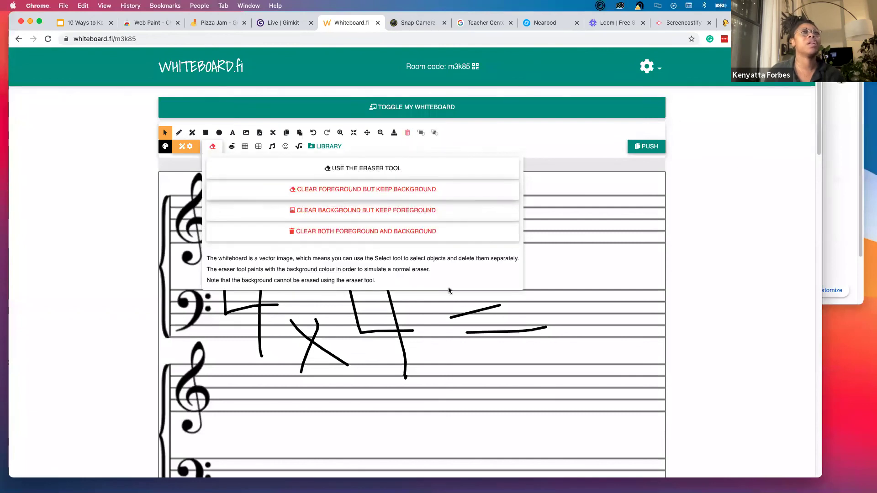
left_click(351, 232)
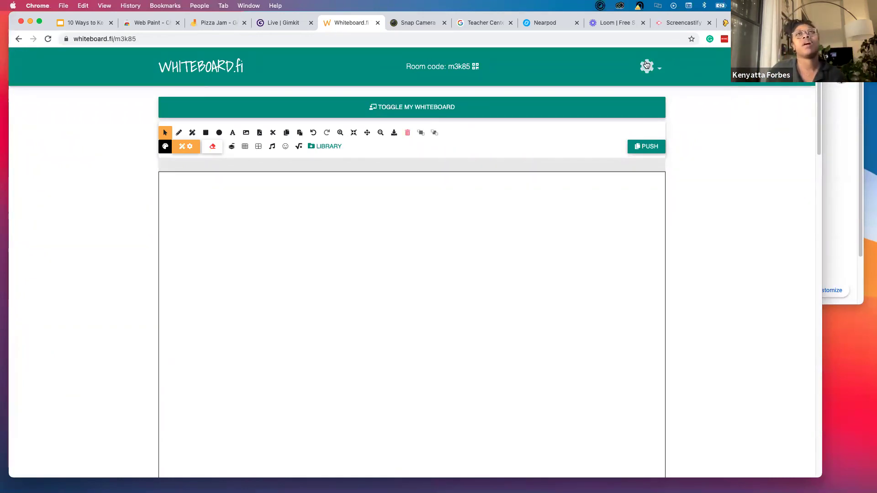
Open the gear menu with waiting lobby, lock room and close-room options
left_click(647, 65)
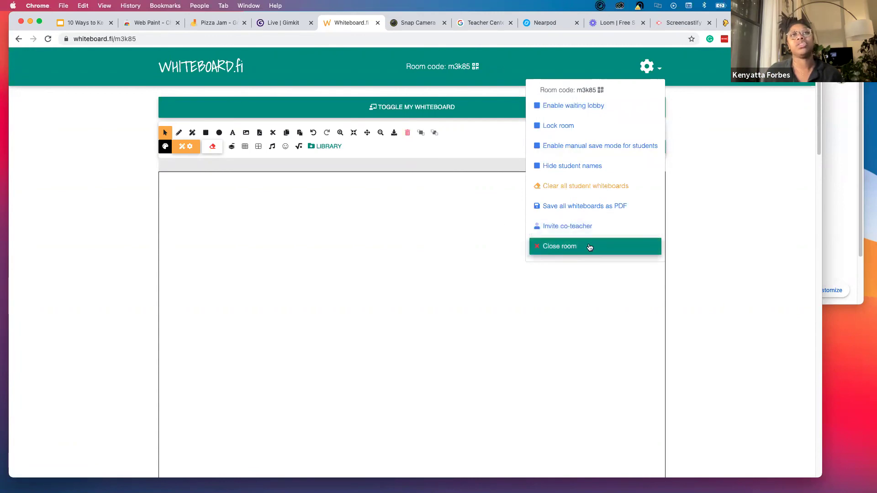
Close the room settings menu without closing the room, leaving the blank board
left_click(571, 249)
left_click(737, 255)
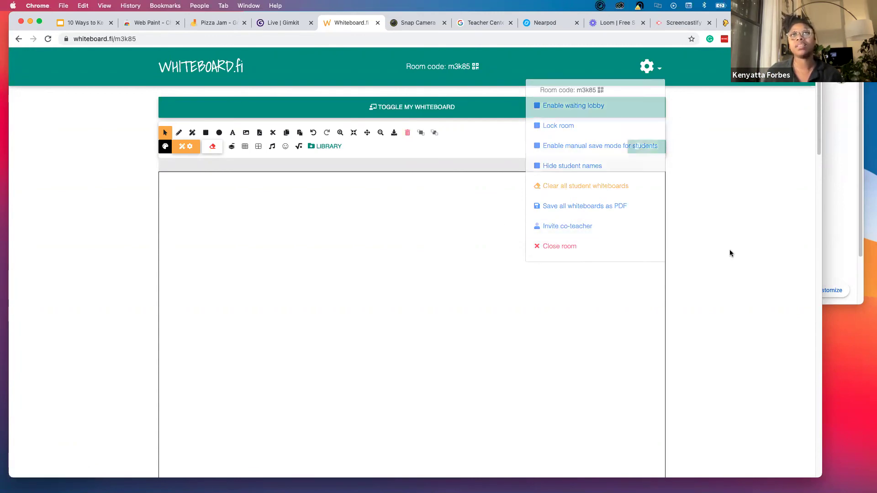